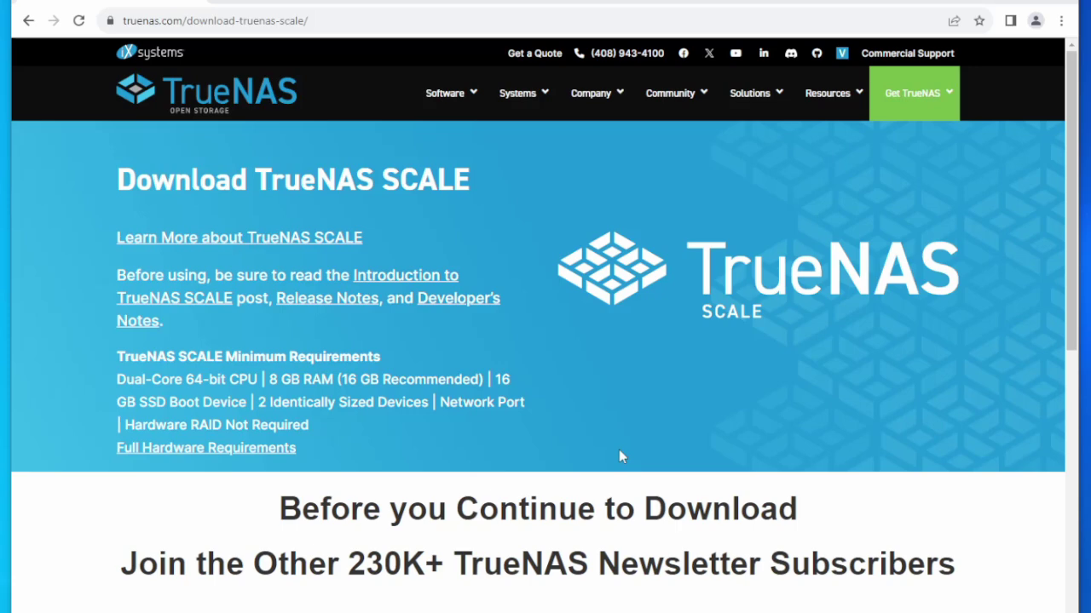
Skip the TrueNAS newsletter sign-up to reveal the SCALE 23.10.2 and 24.04-BETA.1 downloads.
{"action": "scroll", "coordinate": [619, 452], "scroll_direction": "down", "scroll_amount": 5}
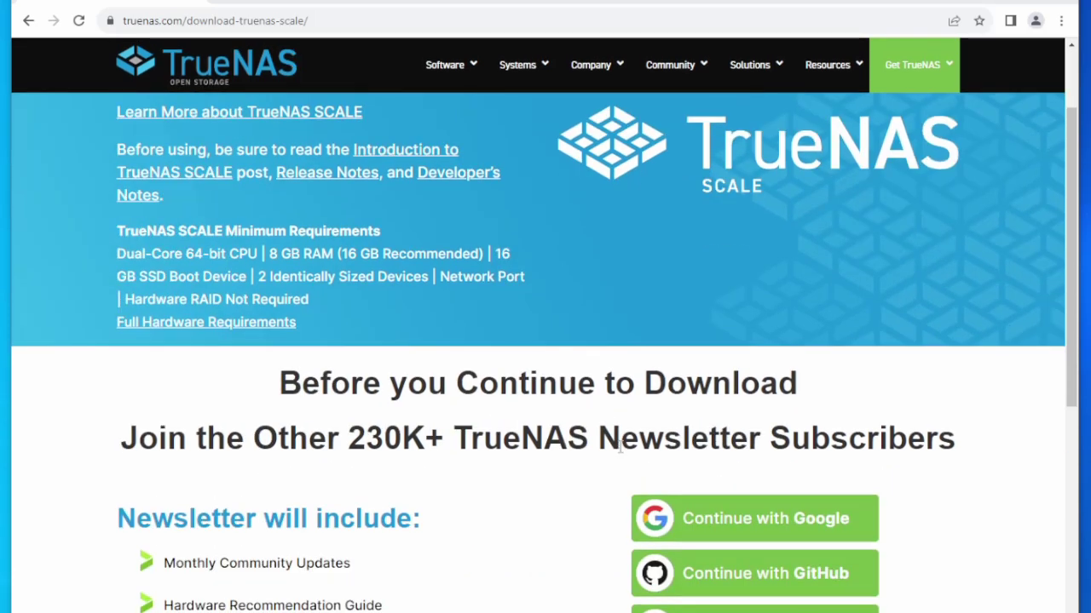
{"action": "scroll", "coordinate": [619, 449], "scroll_direction": "down", "scroll_amount": 2}
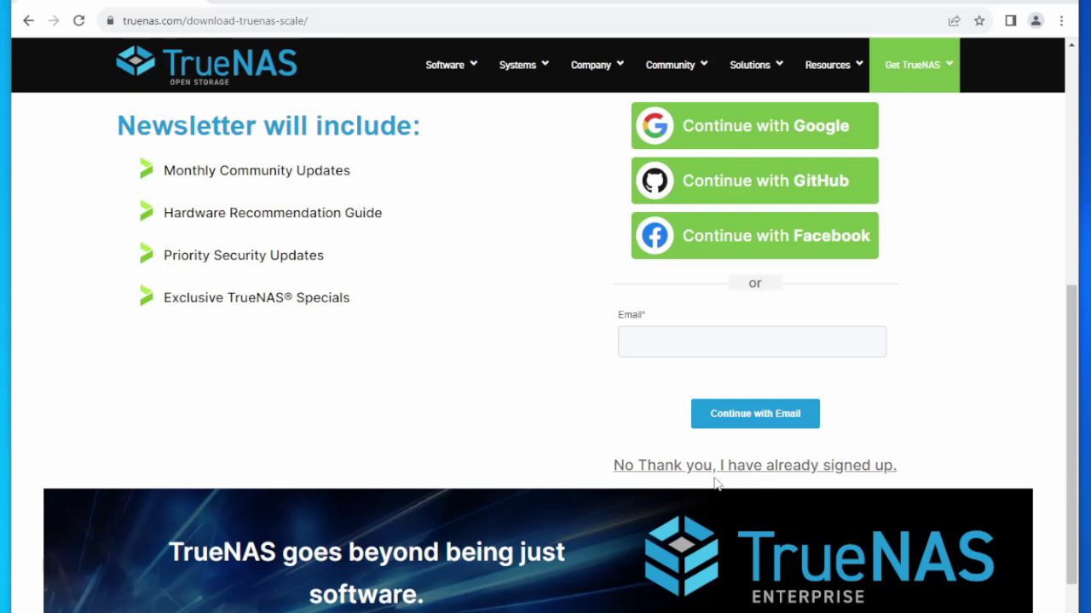
{"action": "left_click", "coordinate": [772, 467]}
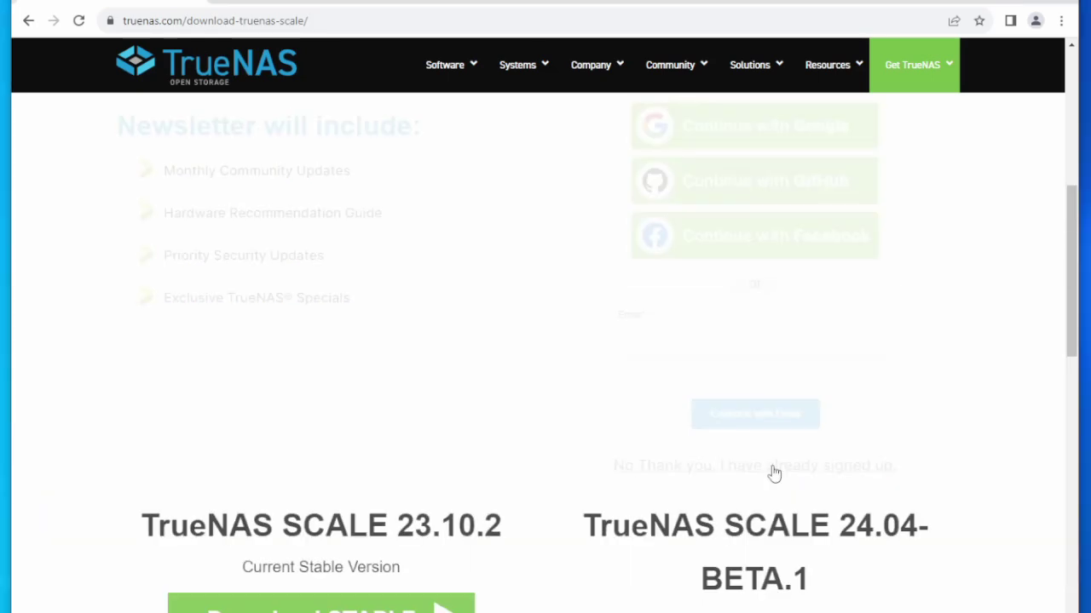
{"action": "scroll", "coordinate": [772, 473], "scroll_direction": "down", "scroll_amount": 3}
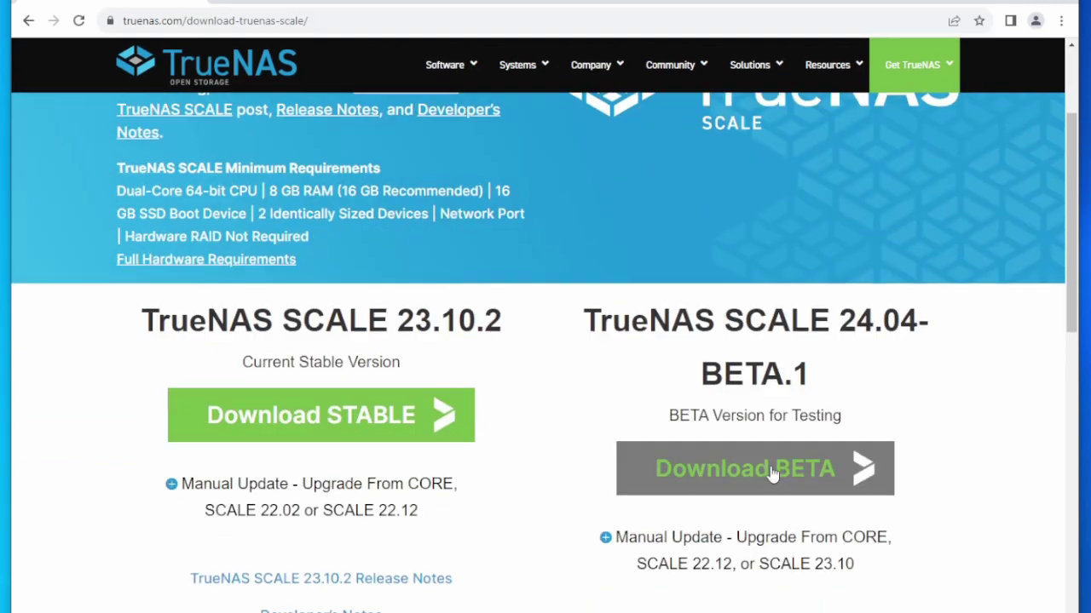
{"action": "scroll", "coordinate": [772, 473], "scroll_direction": "down", "scroll_amount": 1}
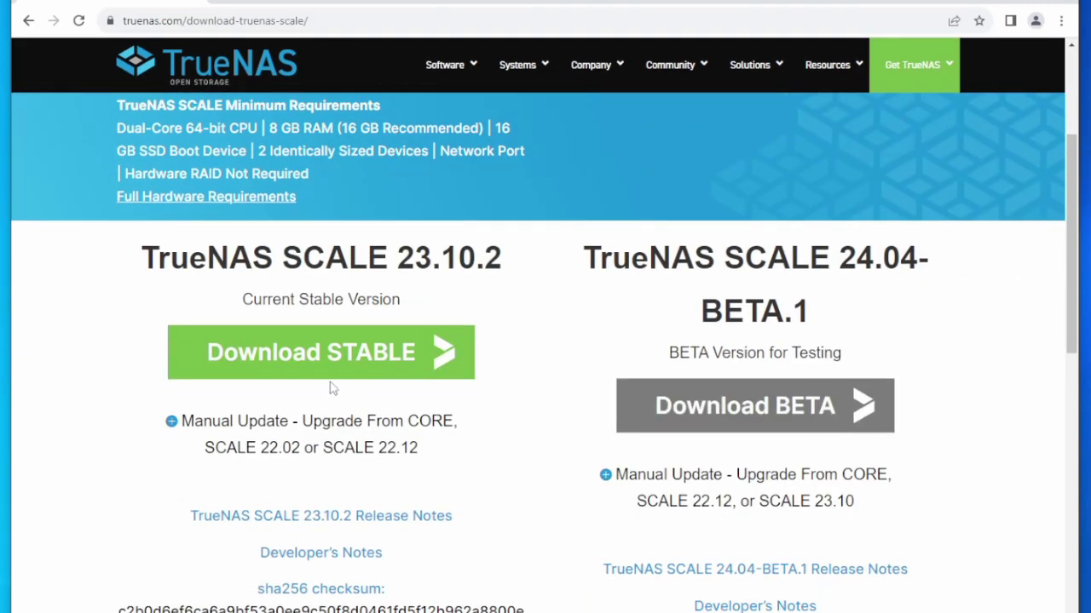
Download the stable 23.10.2 image and load TrueNAS-SCALE-23.10.2.iso into Rufus.
{"action": "left_click", "coordinate": [307, 354]}
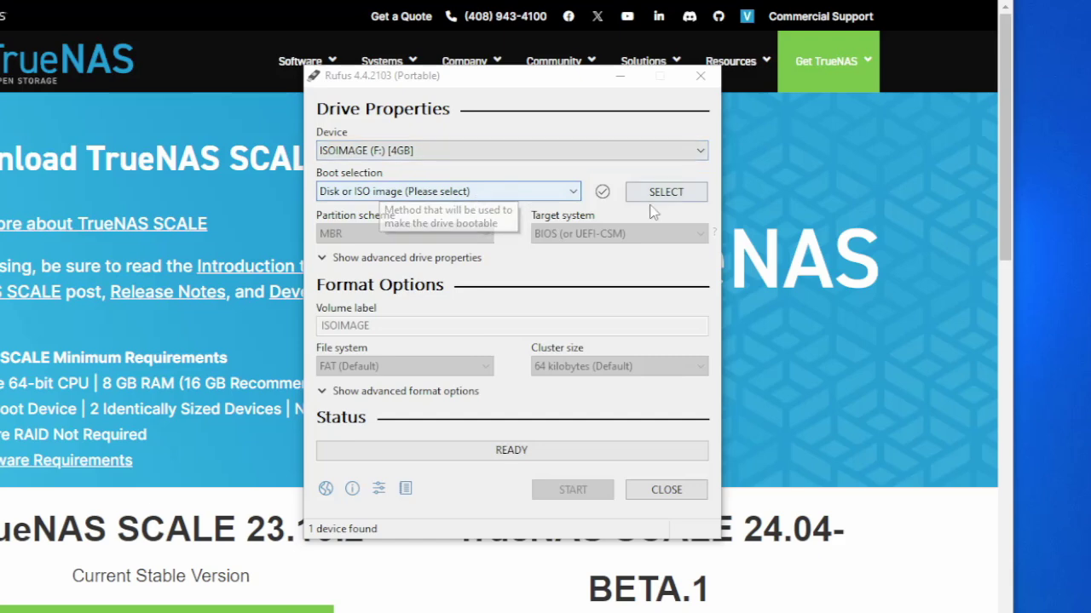
{"action": "left_click", "coordinate": [664, 193]}
{"action": "left_click", "coordinate": [556, 210]}
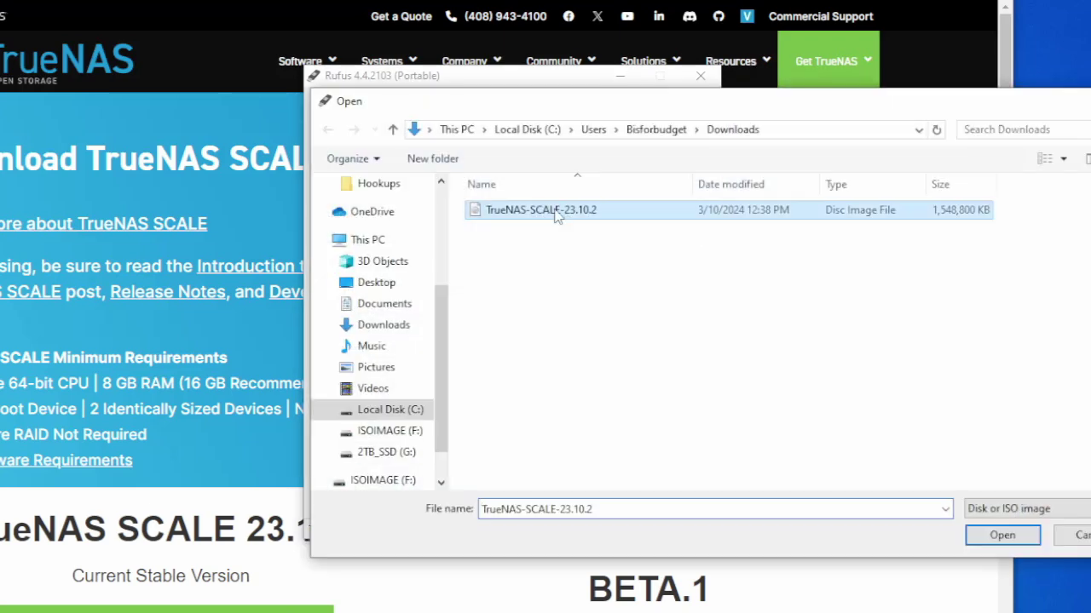
{"action": "left_click", "coordinate": [999, 534]}
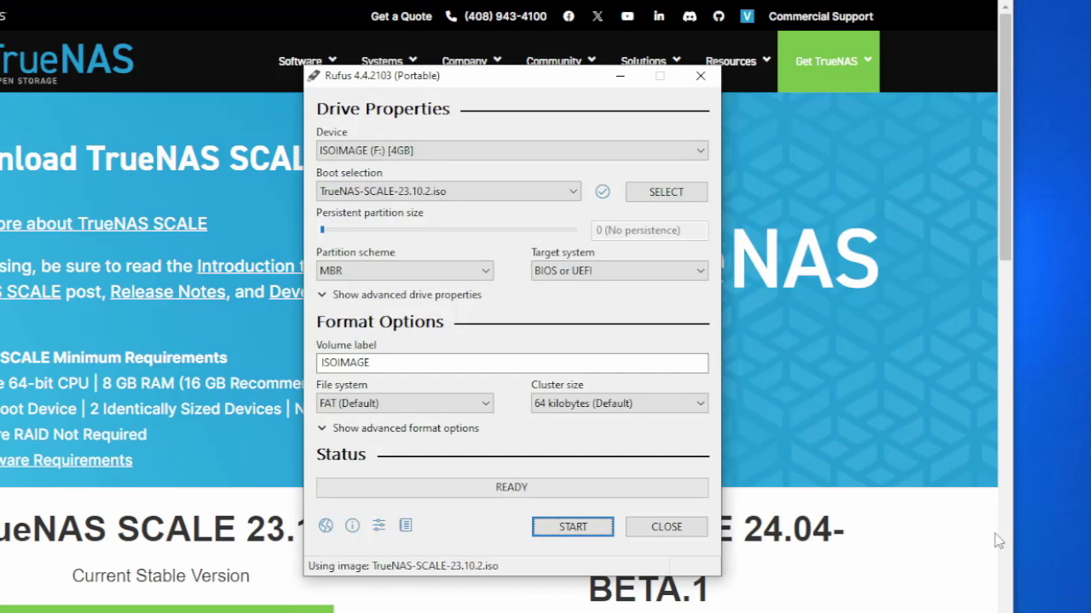
Label the volume TrueNAS and write the image to the USB drive in ISO image mode.
{"action": "double_click", "coordinate": [422, 364]}
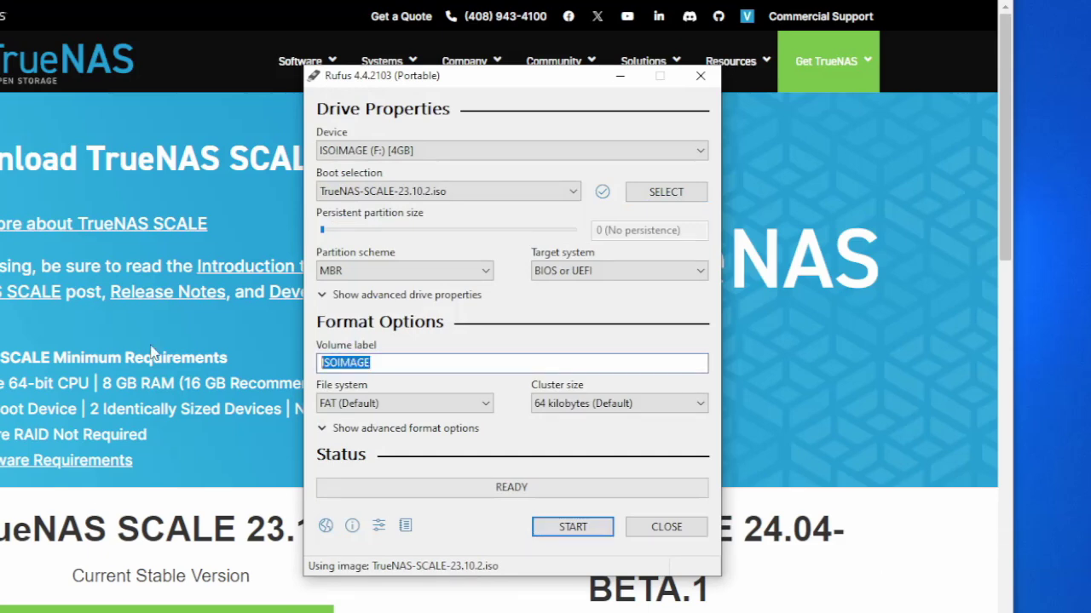
{"action": "type", "text": "TrueN"}
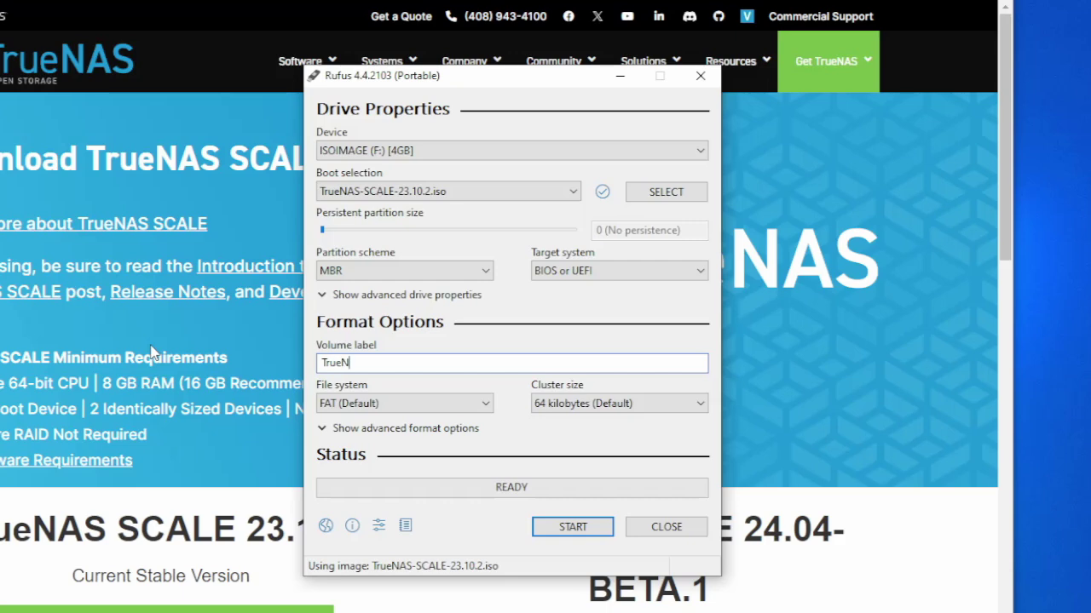
{"action": "type", "text": "AS"}
{"action": "left_click", "coordinate": [571, 530]}
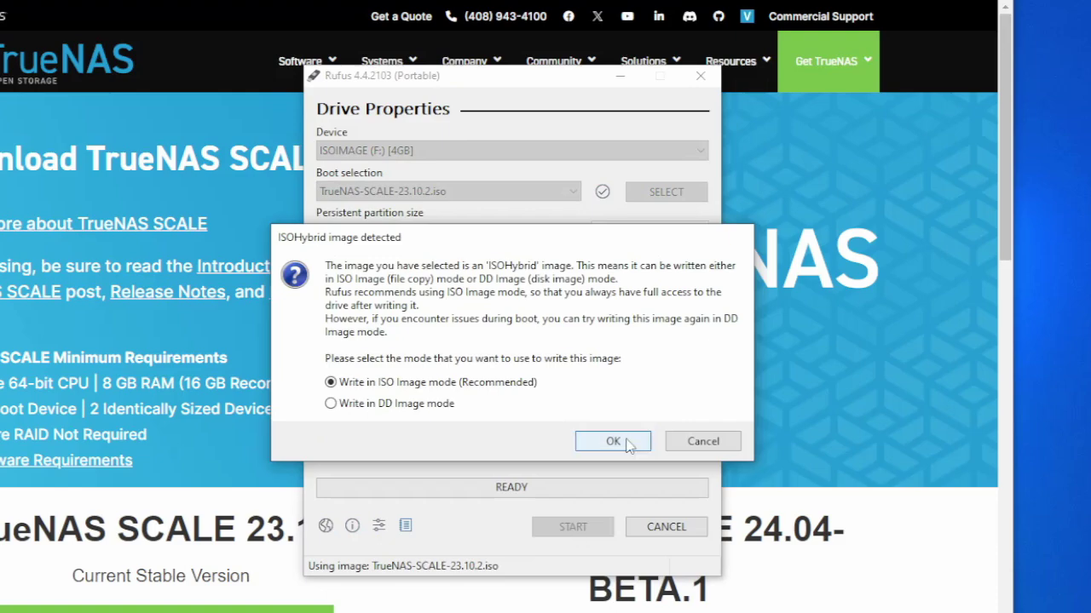
{"action": "left_click", "coordinate": [626, 443]}
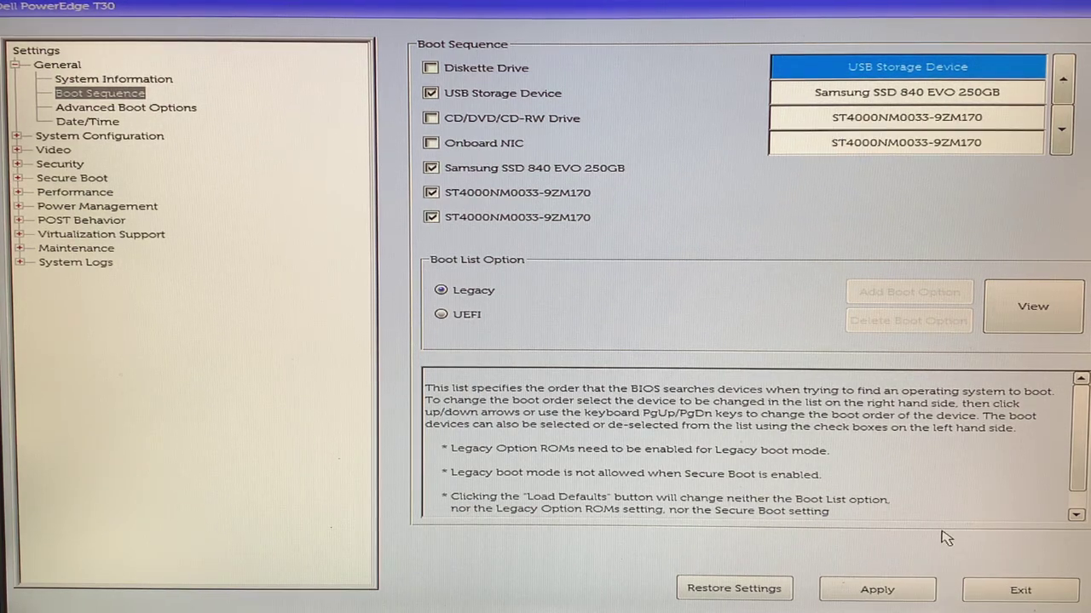
Apply and confirm the BIOS boot sequence with USB Storage Device first.
{"action": "left_click", "coordinate": [861, 588]}
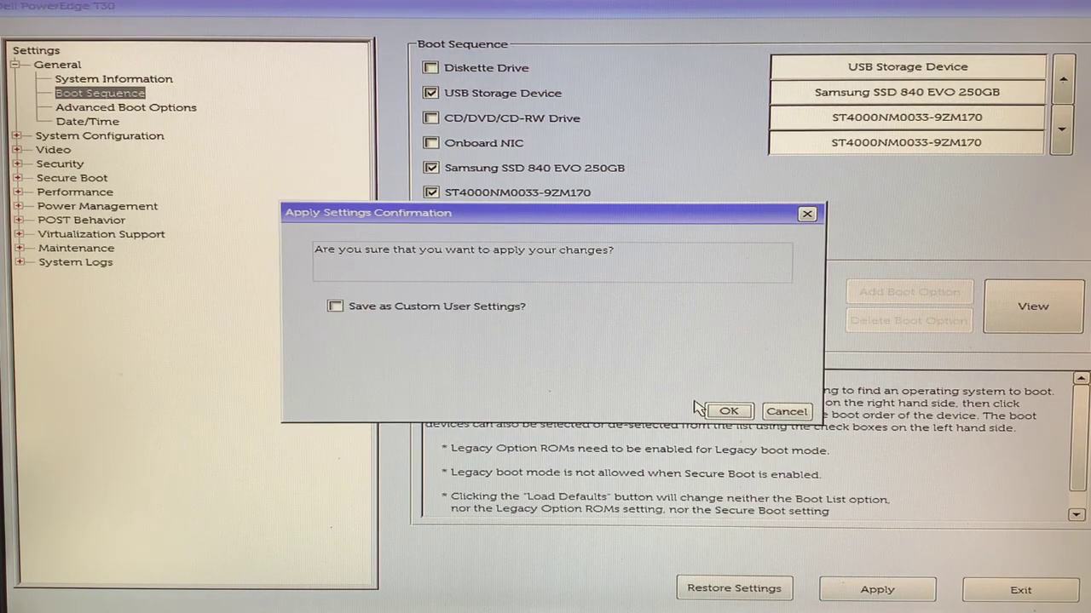
{"action": "left_click", "coordinate": [720, 410]}
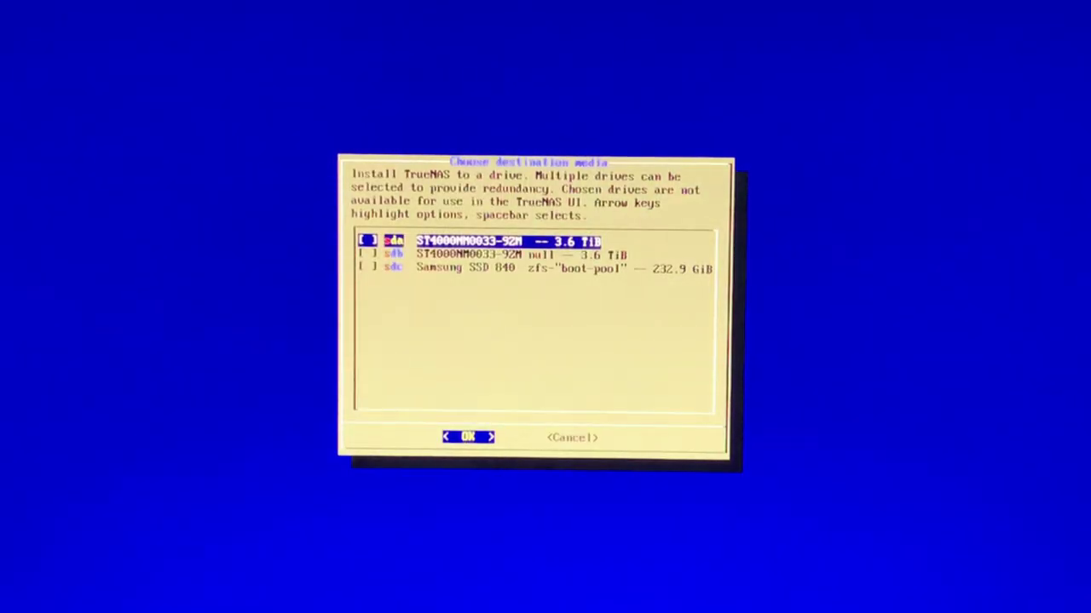
Select the Samsung SSD 840 (sdc) as the target for a fresh install.
{"action": "key", "text": "Down"}
{"action": "key", "text": "Down"}
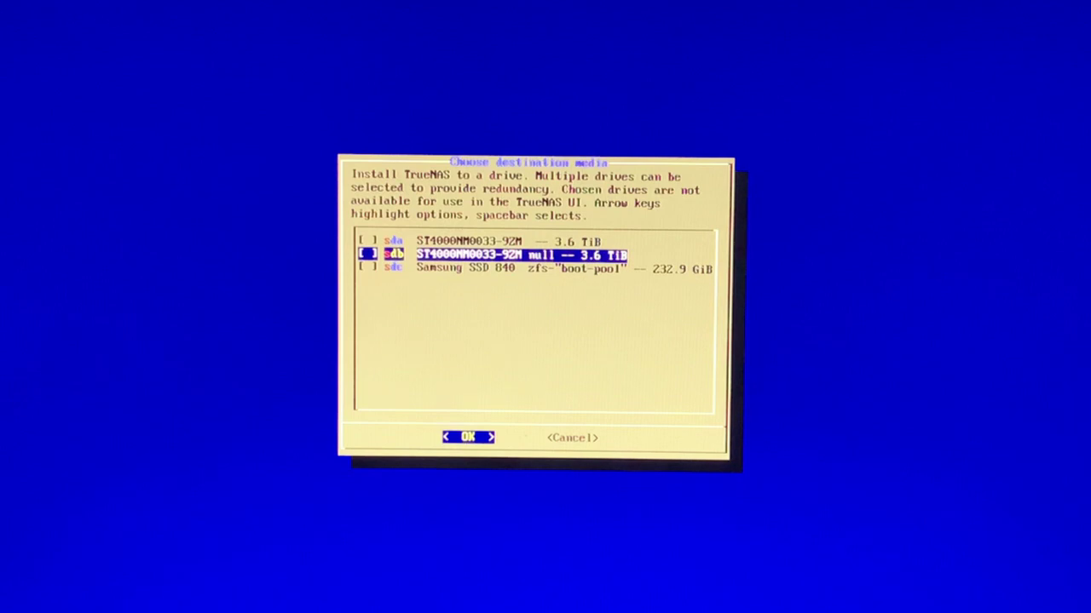
{"action": "key", "text": "space"}
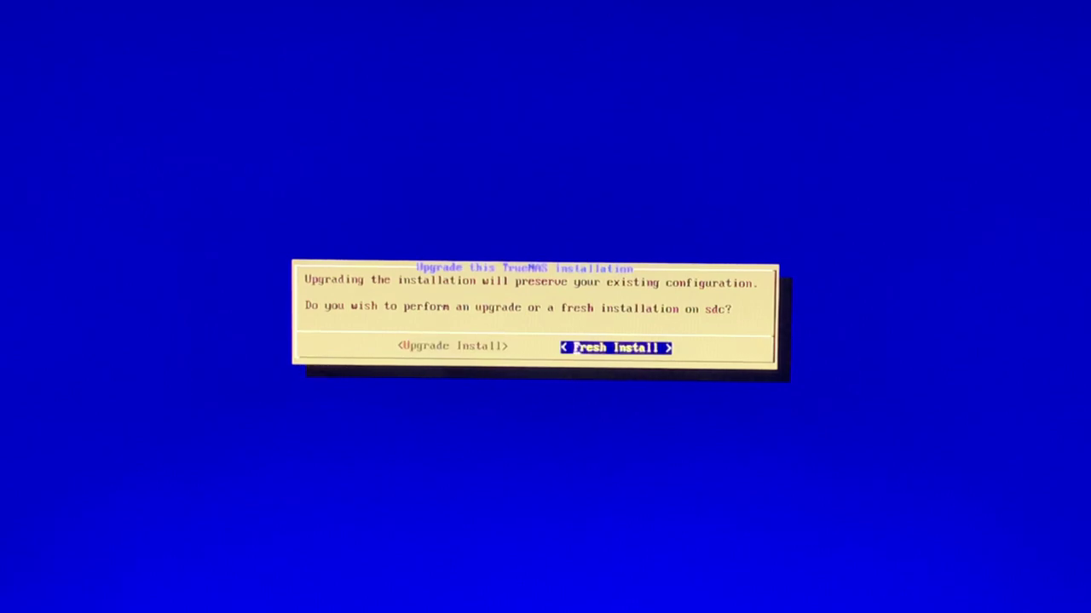
{"action": "key", "text": "Return"}
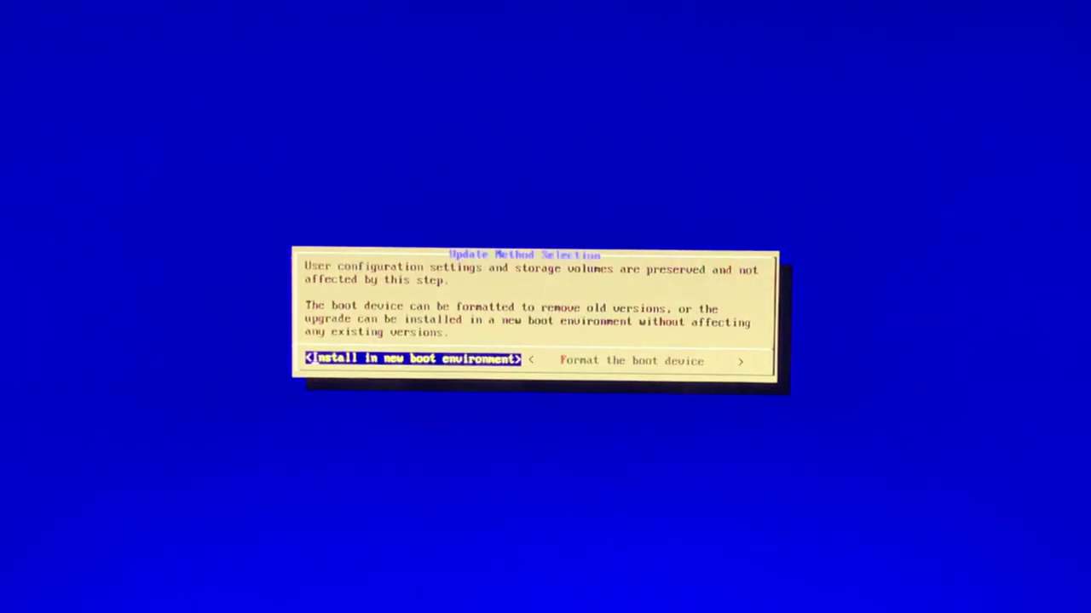
Format sdc as the boot device and accept the erase warning.
{"action": "key", "text": "Right"}
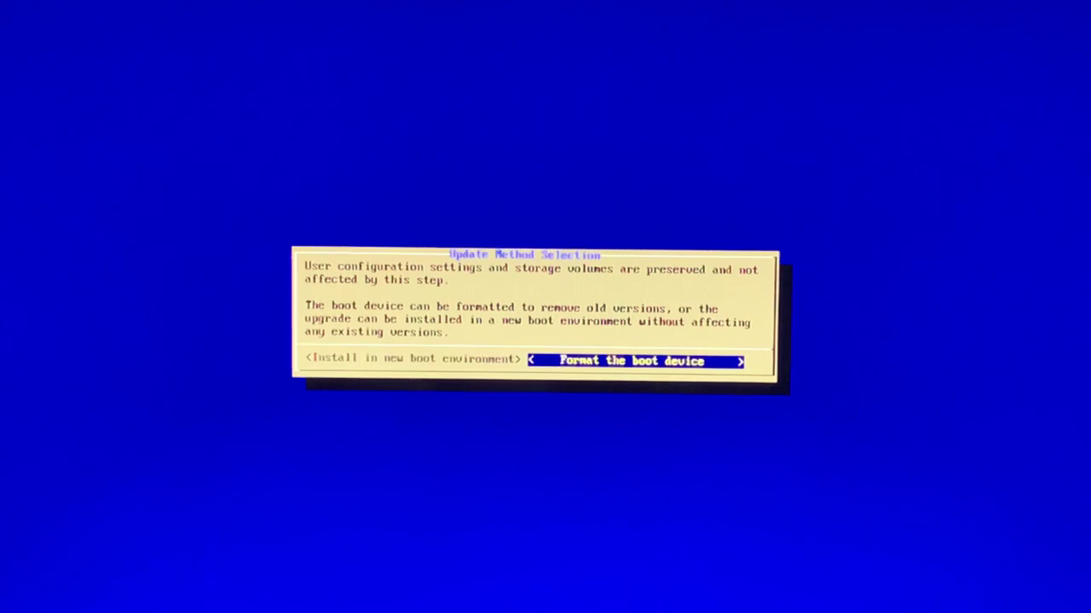
{"action": "key", "text": "Return"}
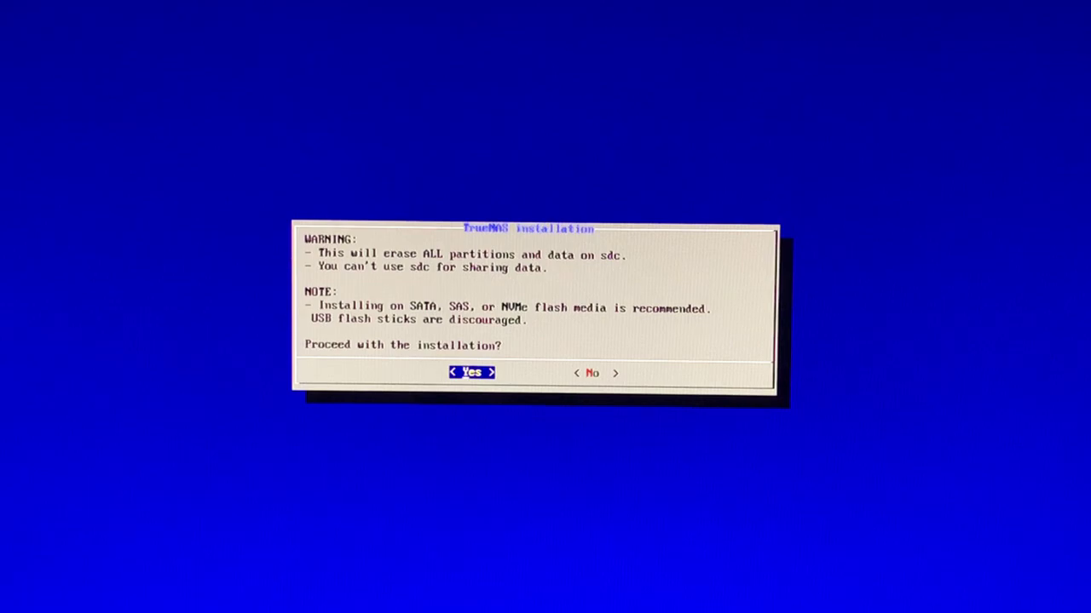
{"action": "key", "text": "Return"}
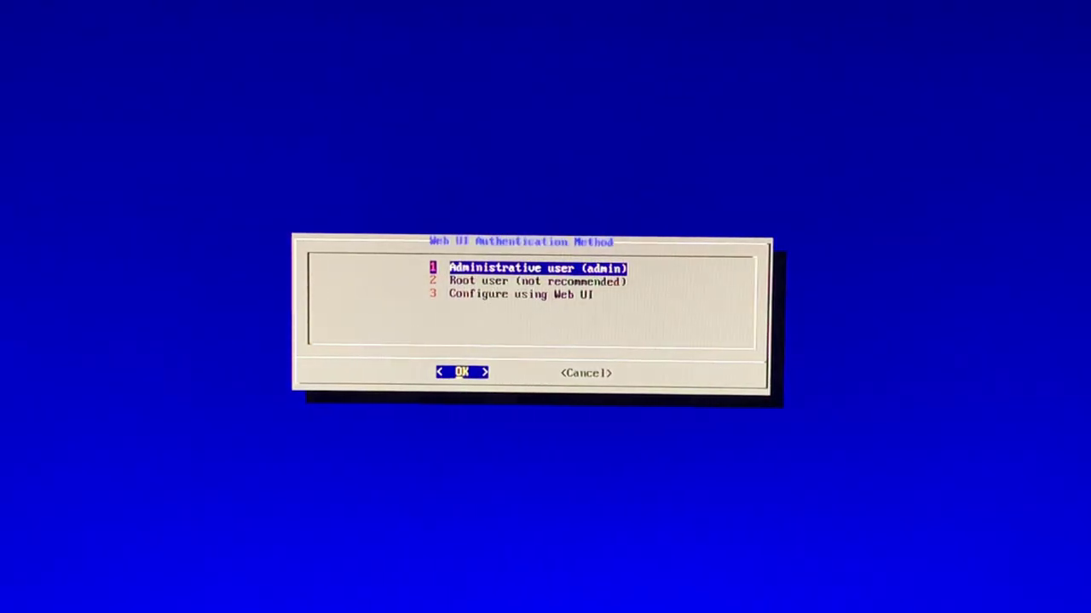
Choose the admin user for web login and enter and confirm its password.
{"action": "key", "text": "Return"}
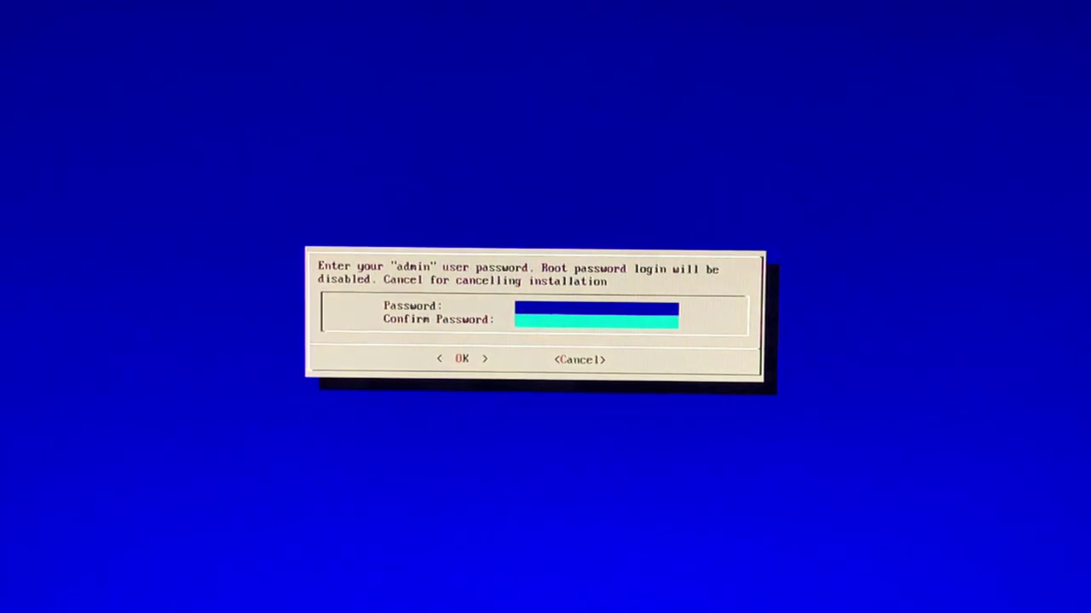
{"action": "type", "text": "**********"}
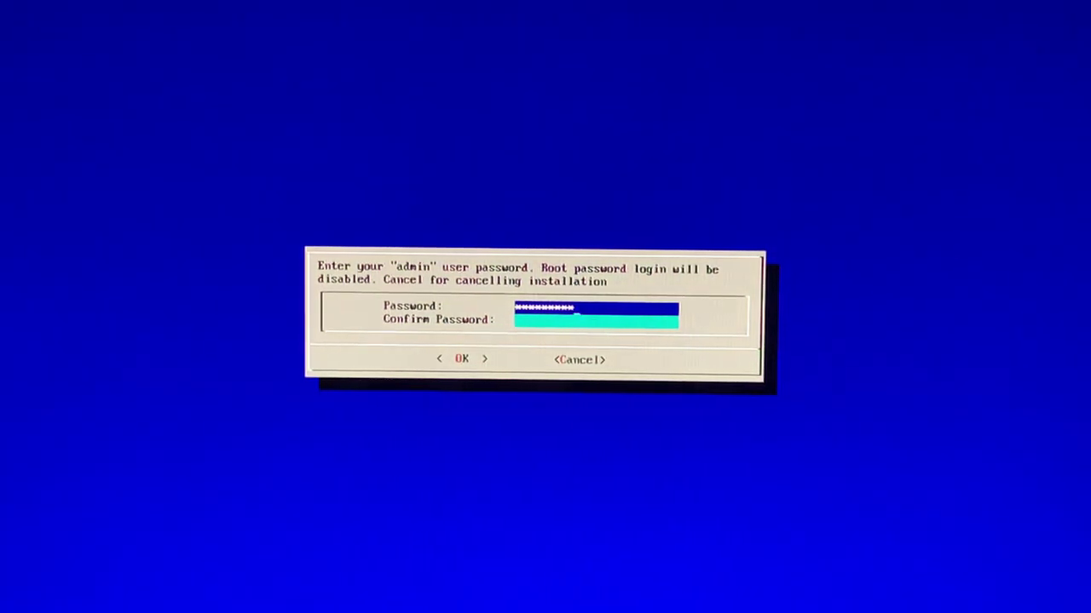
{"action": "key", "text": "Down"}
{"action": "type", "text": "**********"}
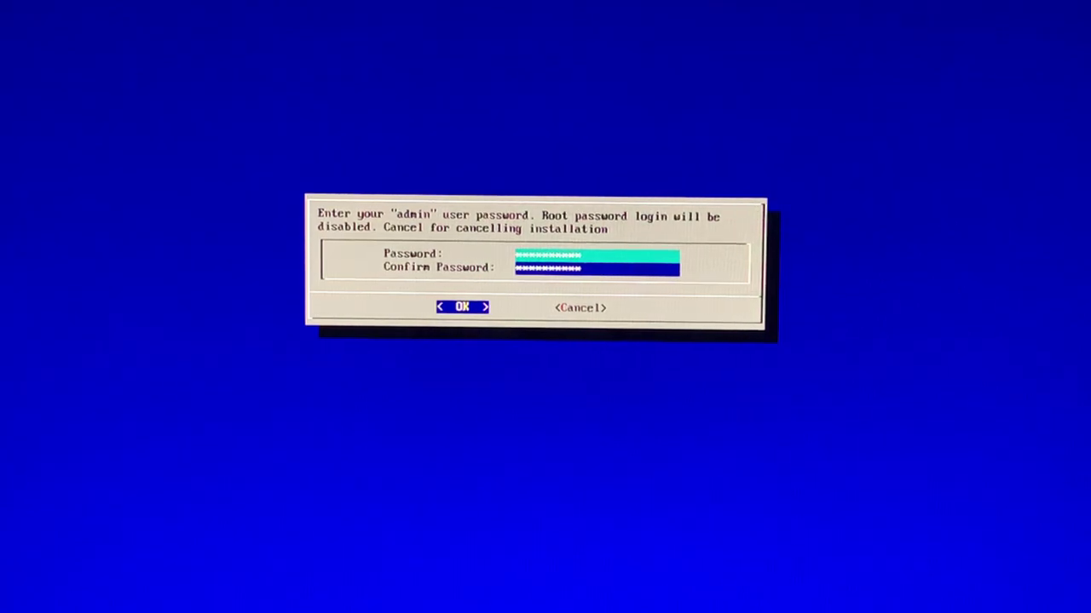
{"action": "key", "text": "Return"}
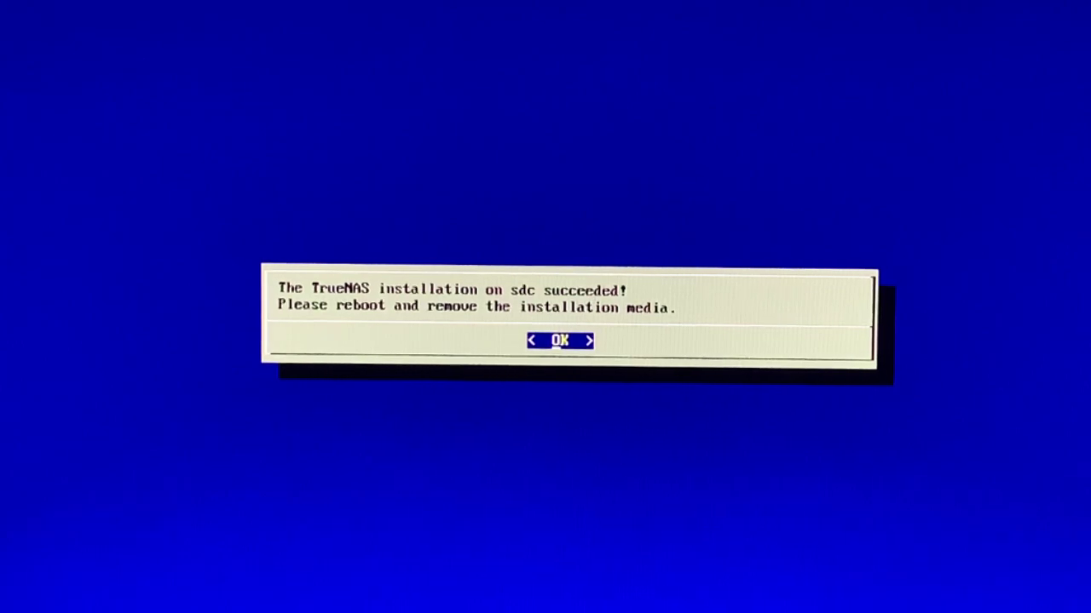
Dismiss the installation success message and choose Reboot System from the console menu.
{"action": "key", "text": "Return"}
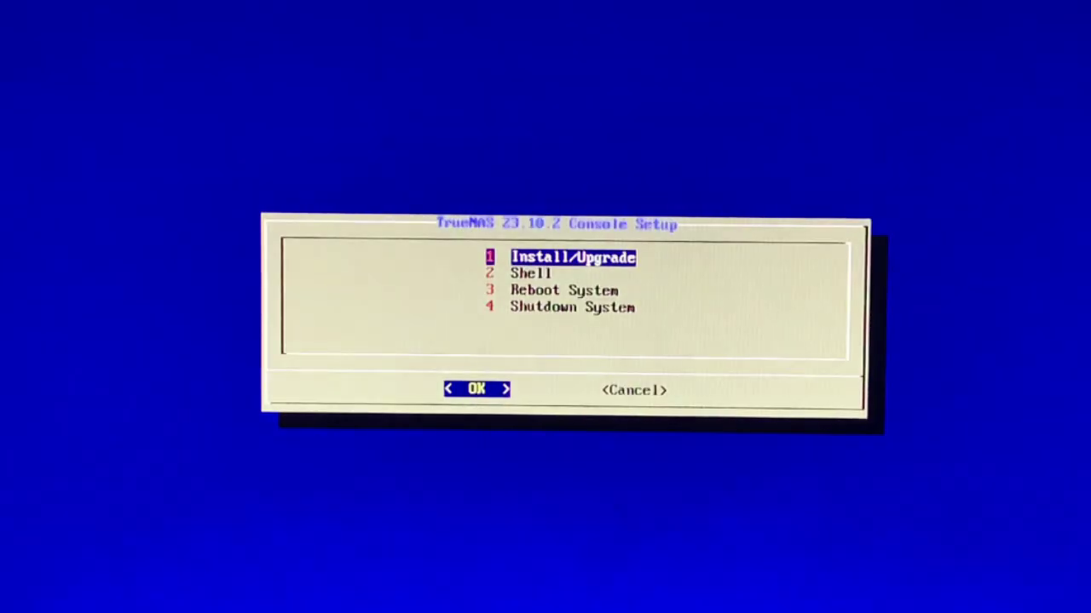
{"action": "key", "text": "Down"}
{"action": "key", "text": "Down"}
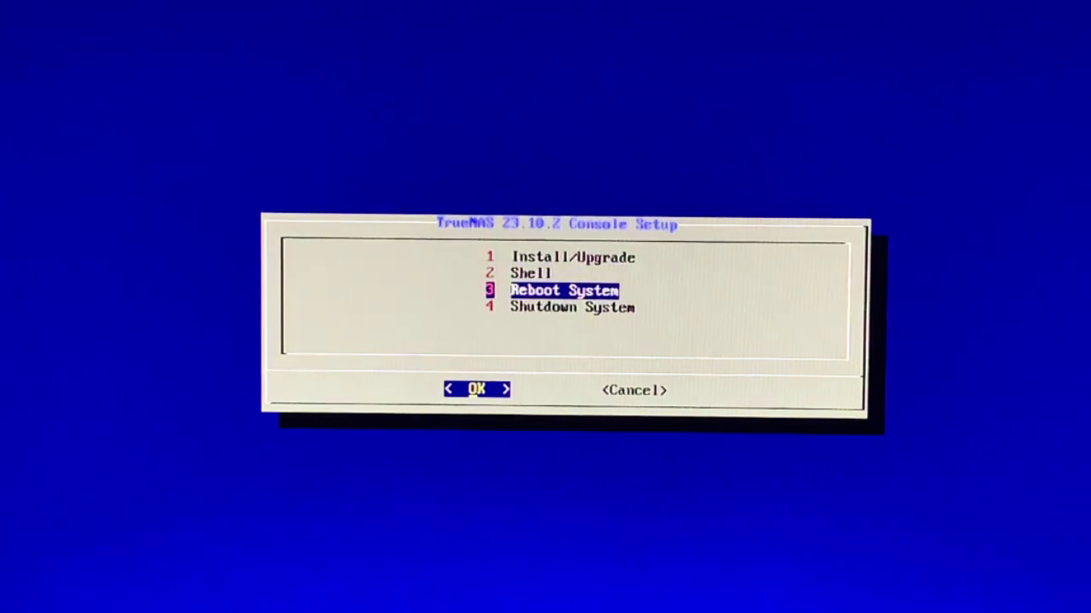
{"action": "key", "text": "Return"}
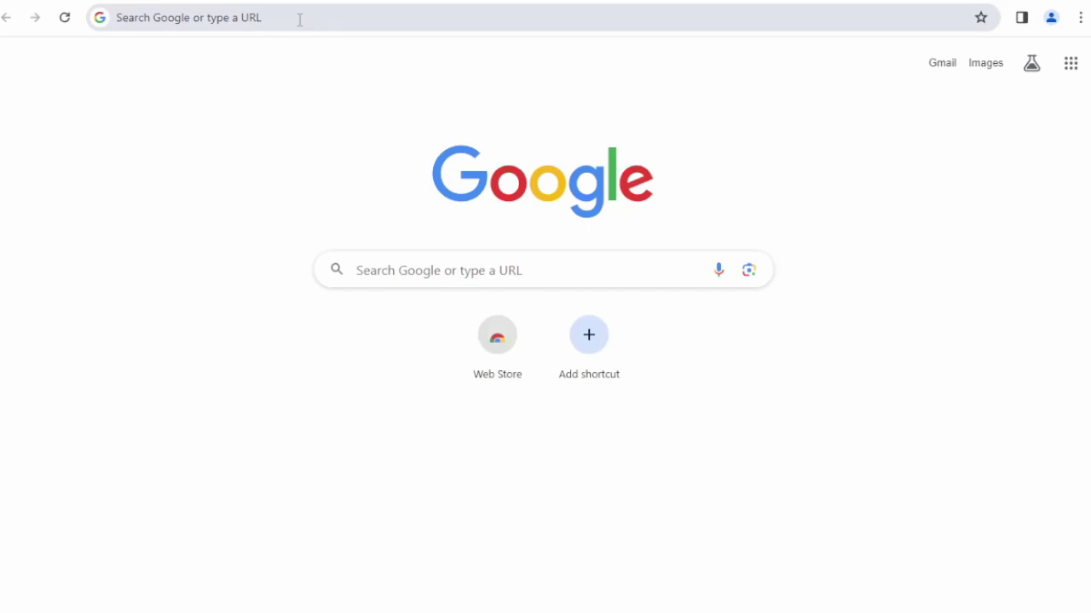
Load 192.168.1.230 in Chrome, fixing the mistyped address, and focus the Username field.
{"action": "left_click", "coordinate": [300, 18]}
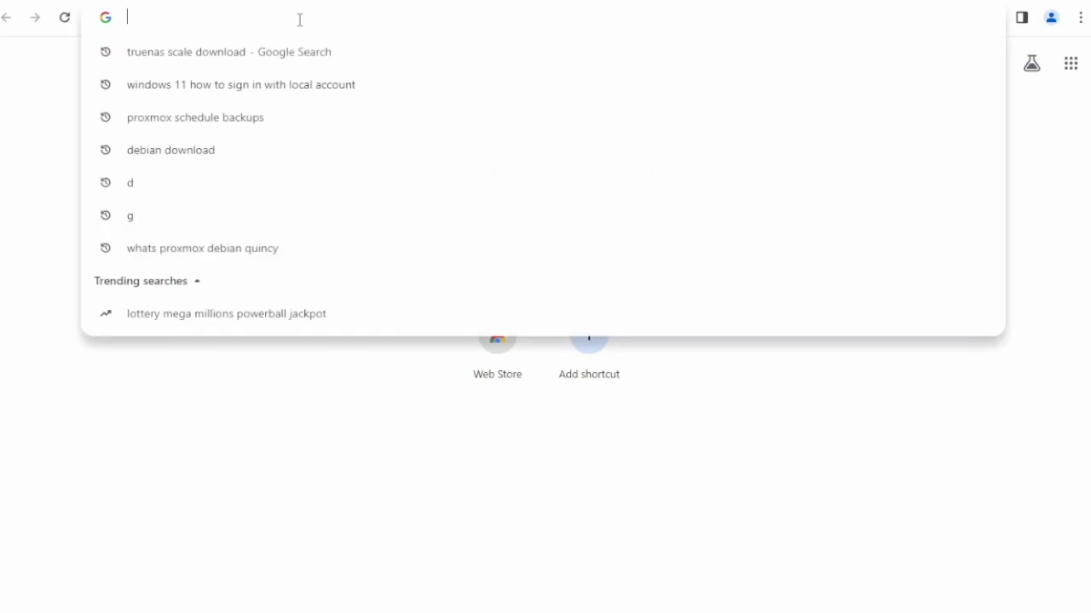
{"action": "type", "text": "19"}
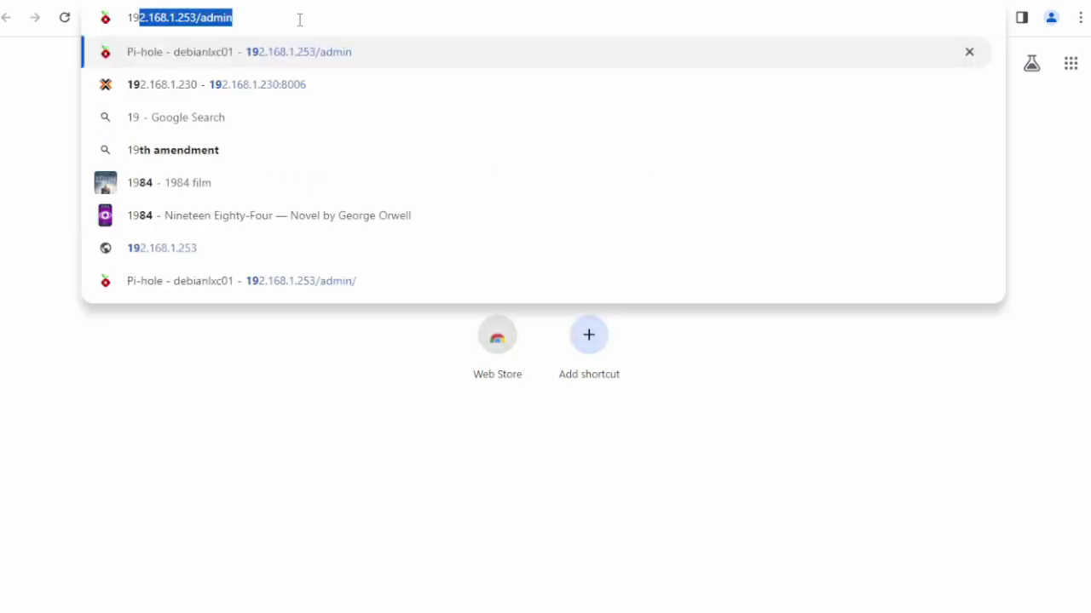
{"action": "type", "text": "2.168.1."}
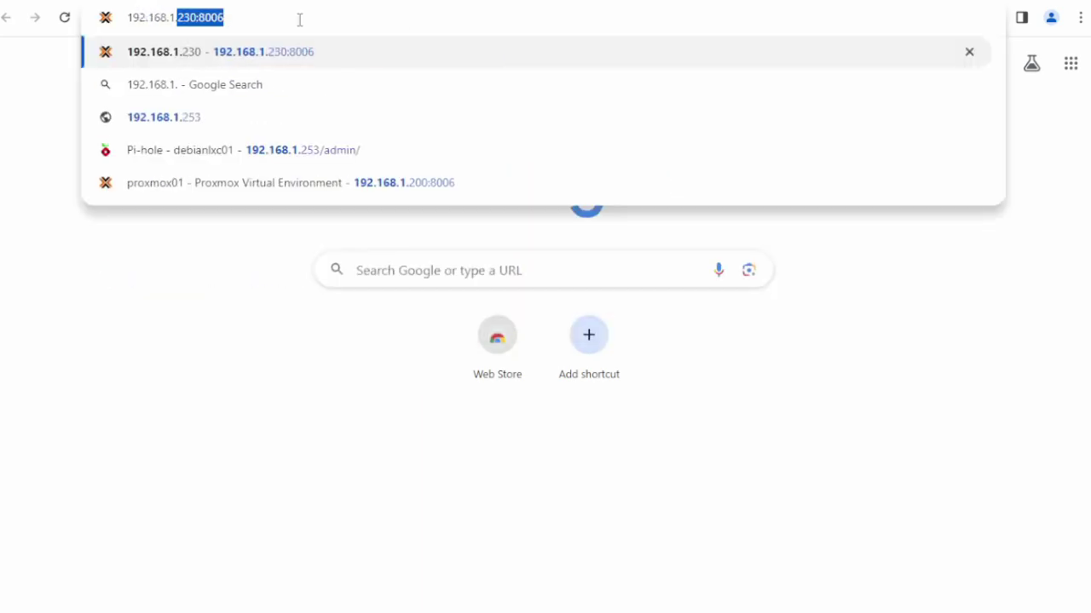
{"action": "type", "text": "25"}
{"action": "key", "text": "BackSpace"}
{"action": "key", "text": "BackSpace"}
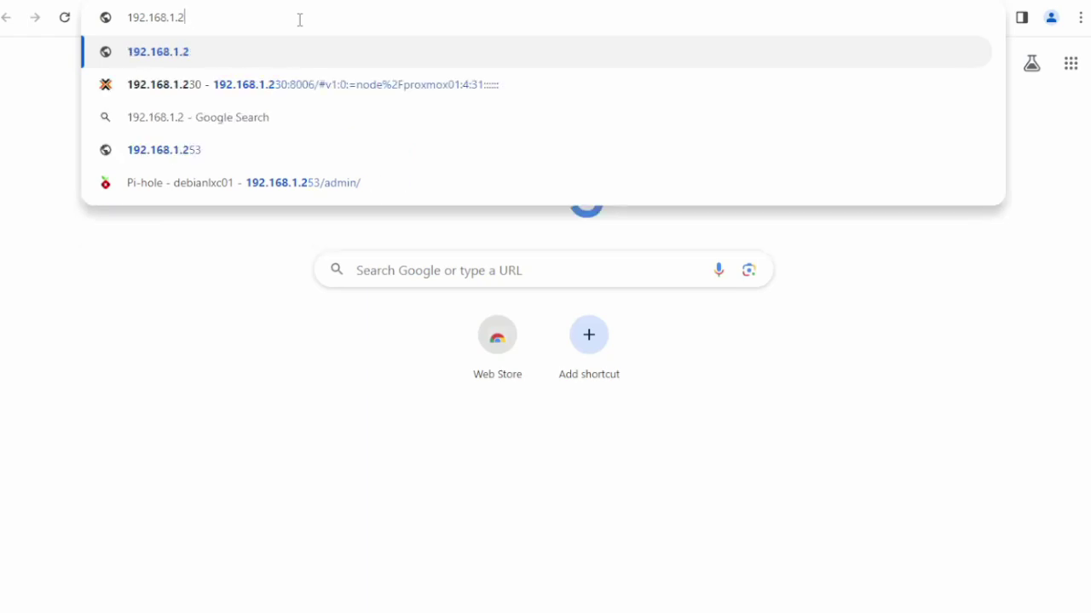
{"action": "type", "text": "30"}
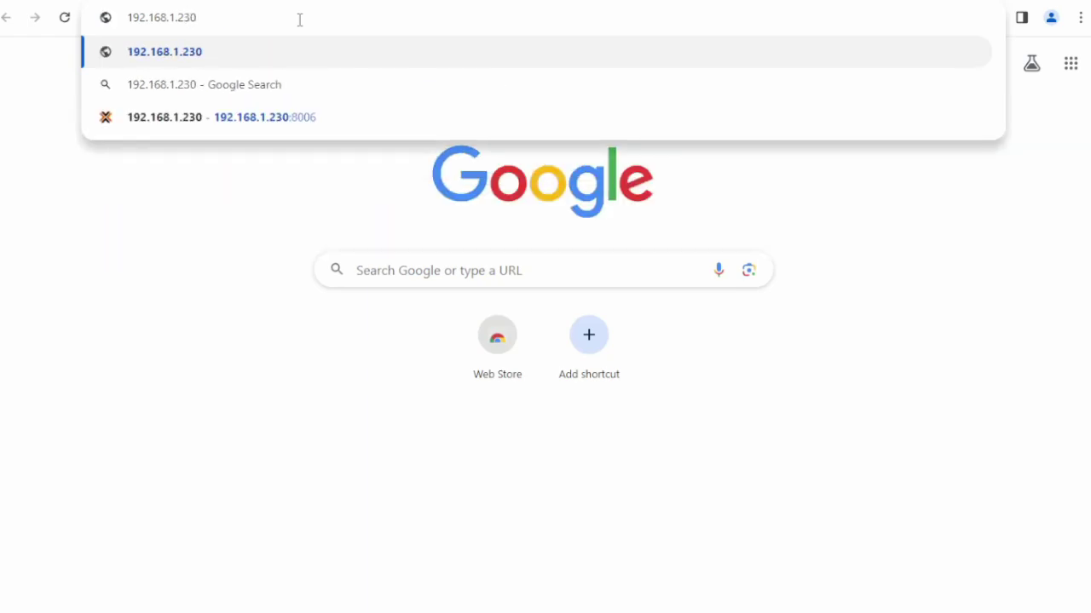
{"action": "key", "text": "Return"}
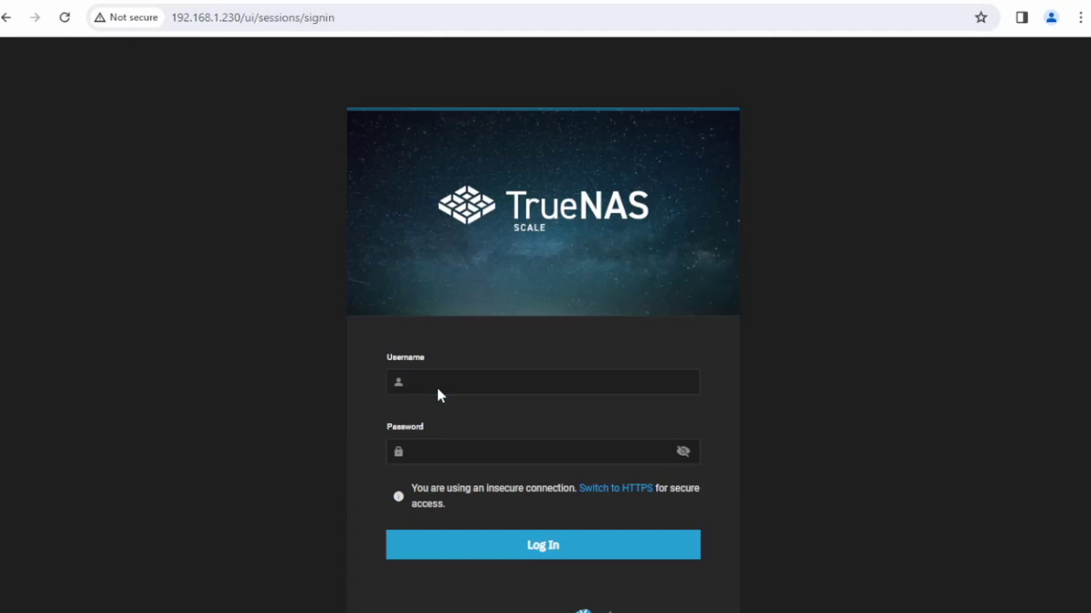
{"action": "left_click", "coordinate": [429, 385]}
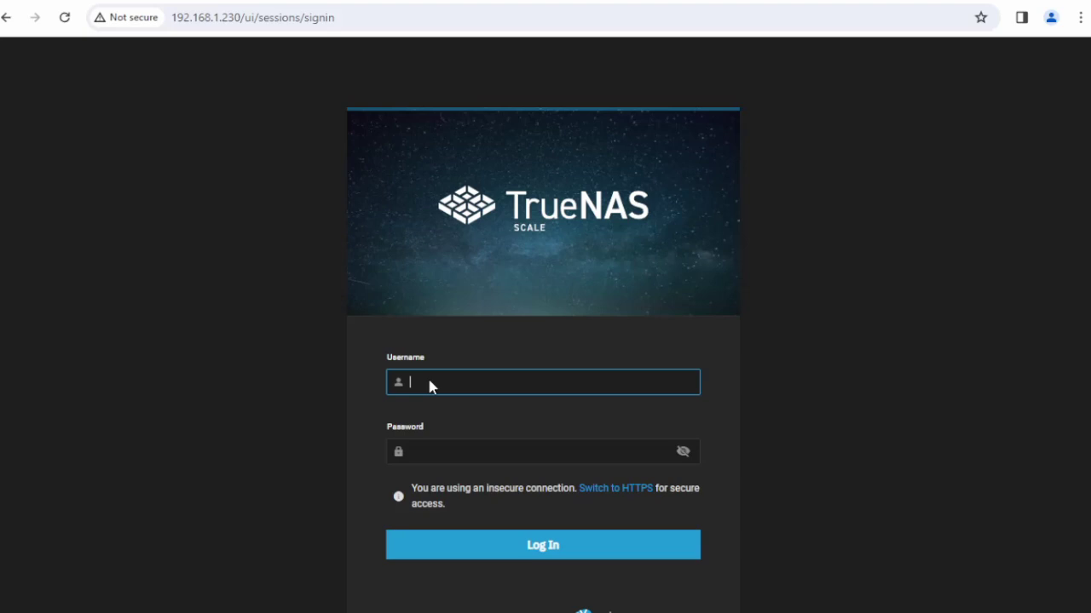
Log in as admin, decline Chrome's save-password offer and scroll the dashboard.
{"action": "type", "text": "admin"}
{"action": "key", "text": "Tab"}
{"action": "type", "text": "•••"}
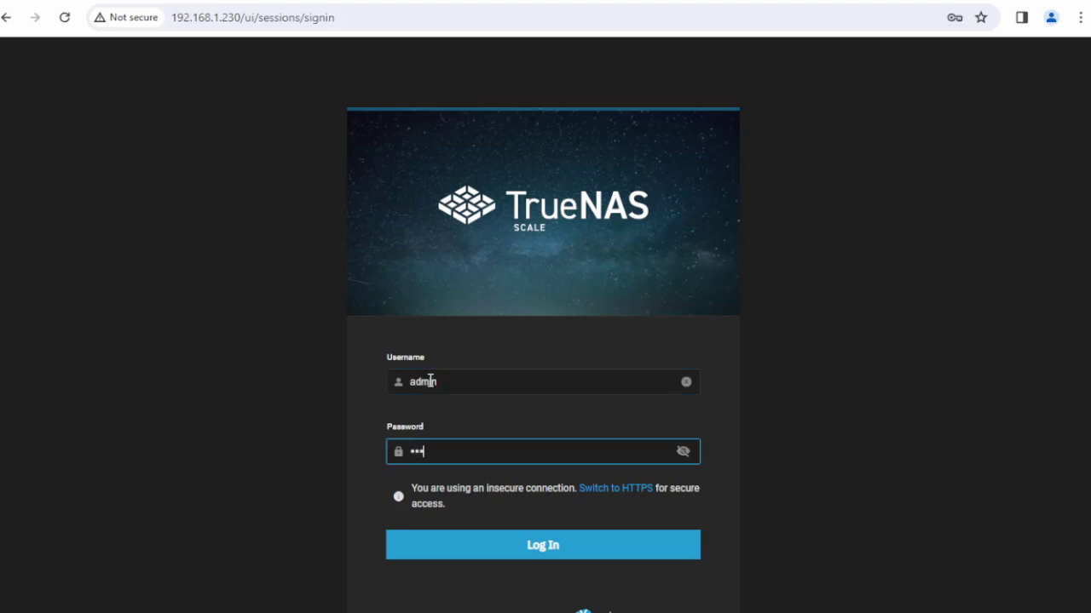
{"action": "type", "text": "••••••"}
{"action": "left_click", "coordinate": [511, 545]}
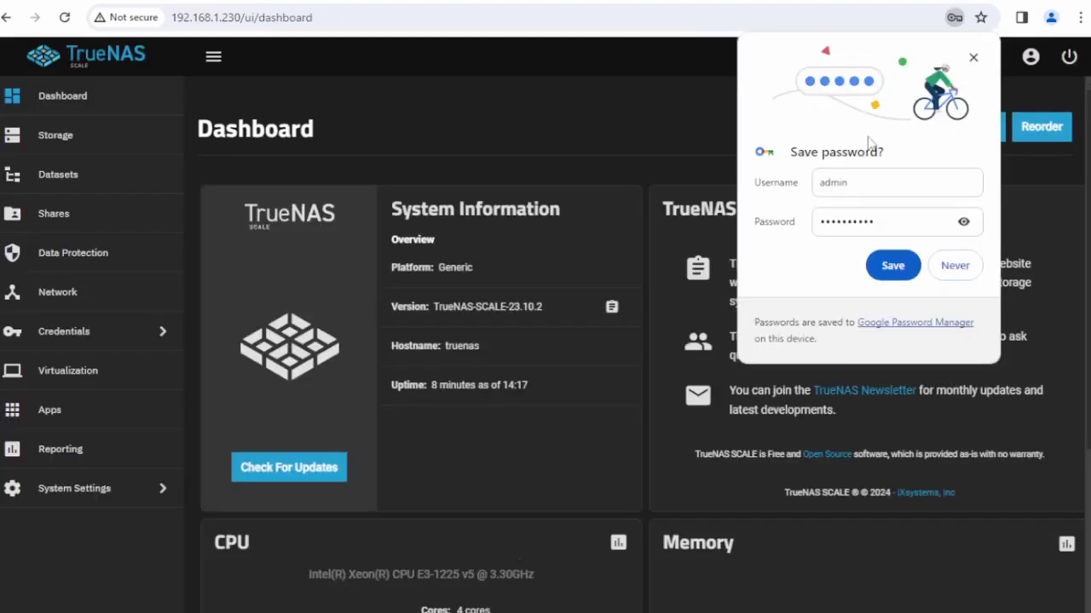
{"action": "left_click", "coordinate": [973, 57]}
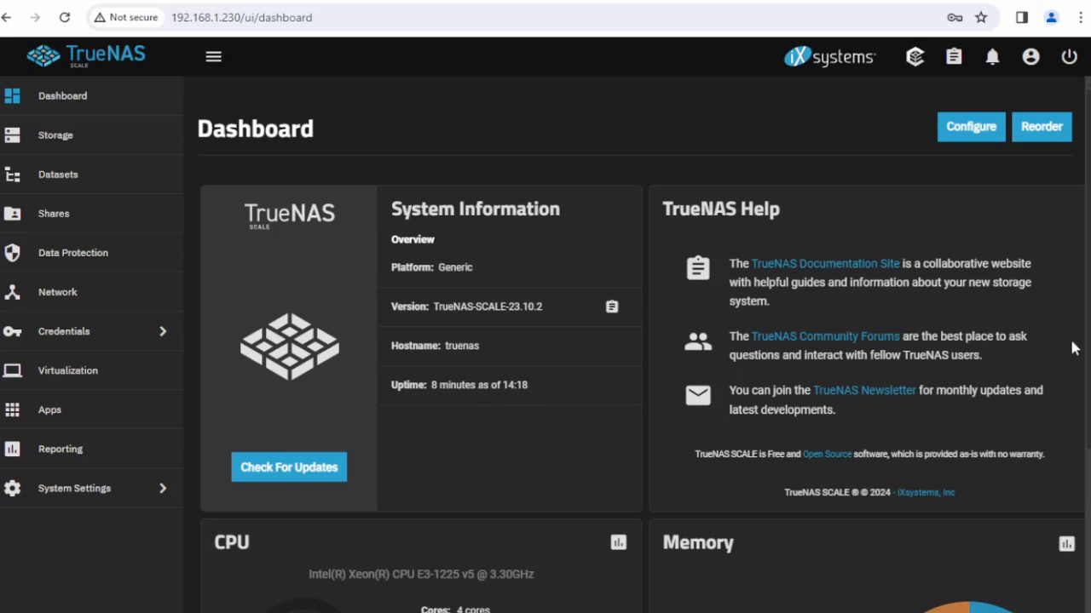
{"action": "scroll", "coordinate": [1074, 347], "scroll_direction": "down", "scroll_amount": 3}
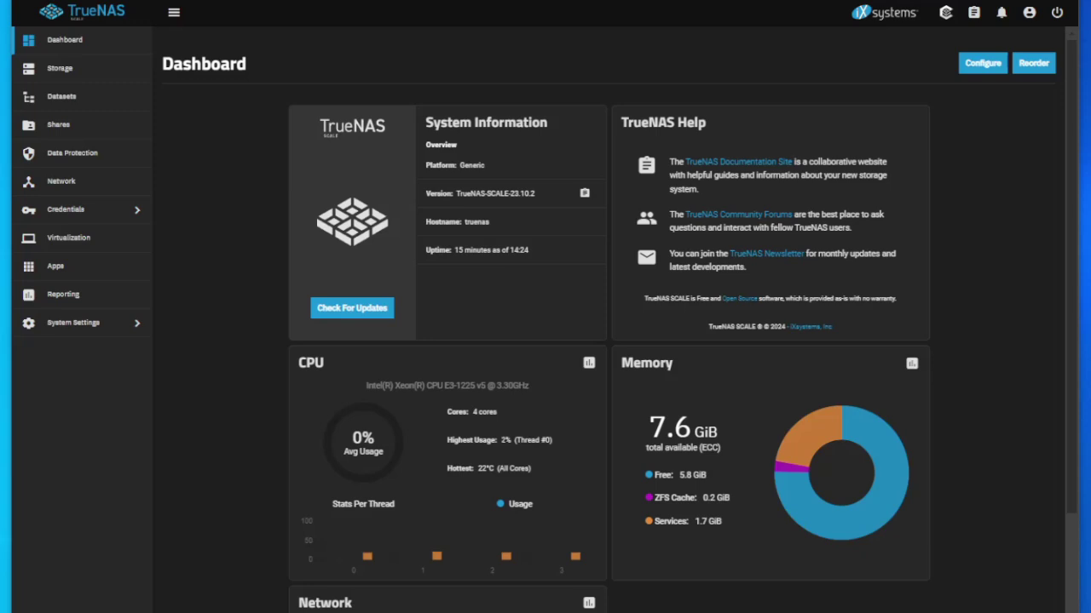
From Storage, create a new pool named Pool01-T3-R1 and continue to the Data step.
{"action": "left_click", "coordinate": [60, 73]}
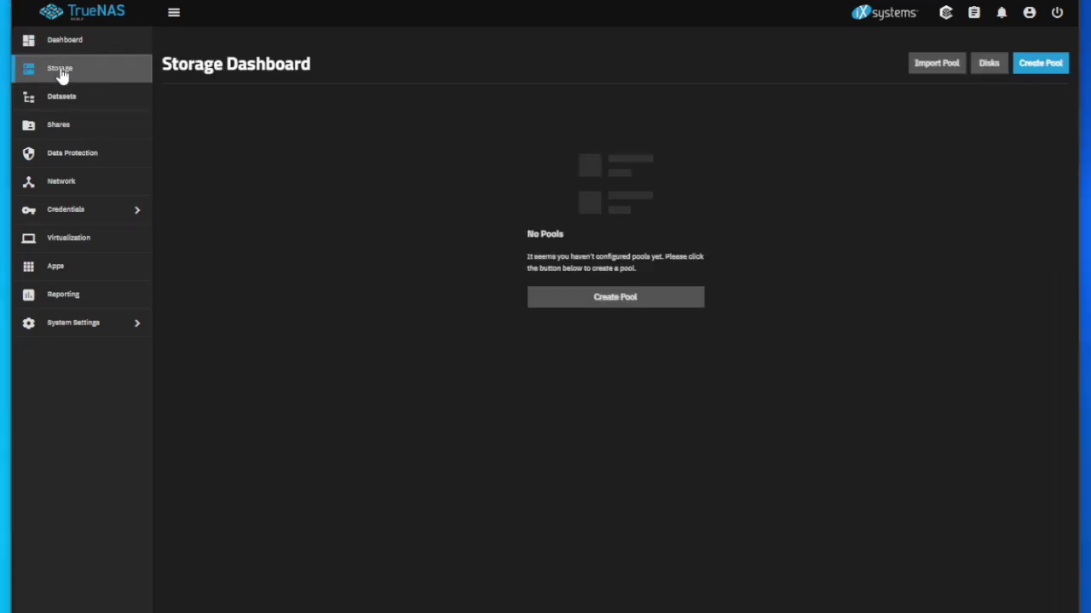
{"action": "left_click", "coordinate": [604, 300]}
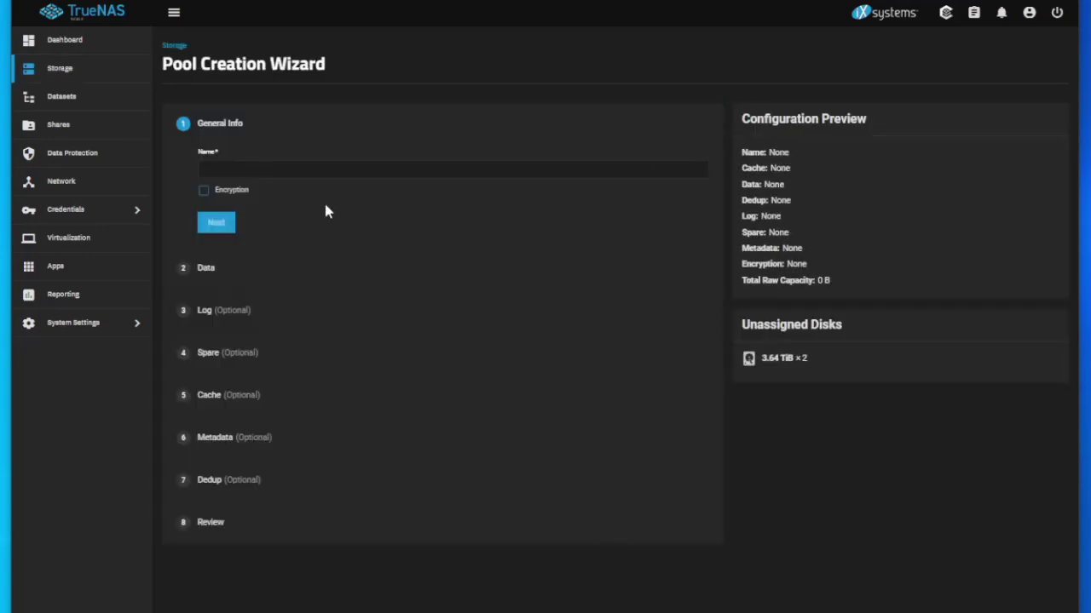
{"action": "left_click", "coordinate": [289, 173]}
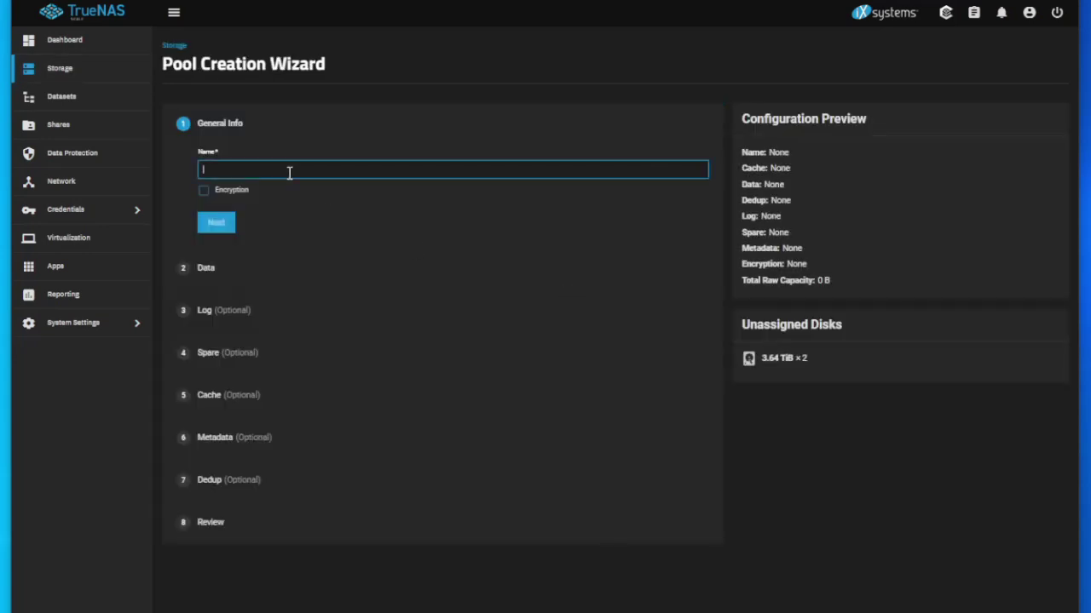
{"action": "type", "text": "Pool01-T3-"}
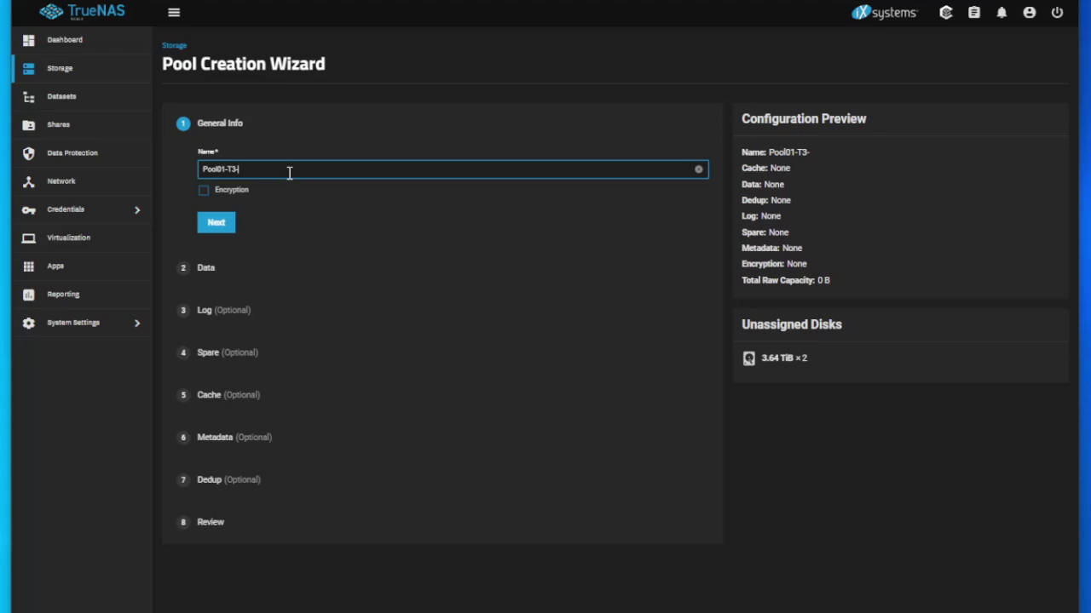
{"action": "type", "text": "R1"}
{"action": "left_click", "coordinate": [218, 224]}
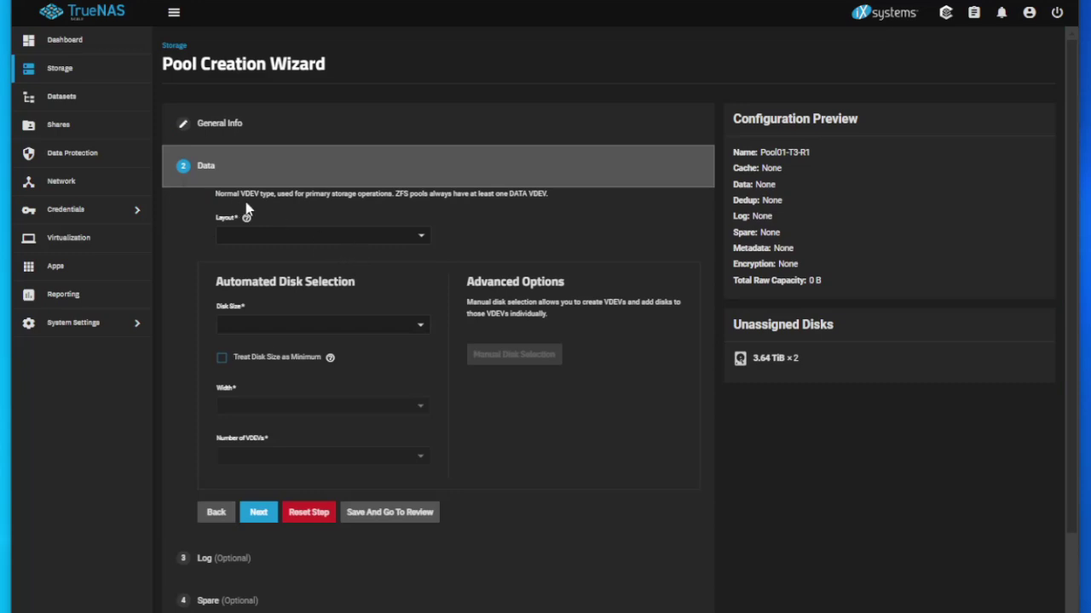
Set the data vdev layout to Mirror and accept the data settings.
{"action": "left_click", "coordinate": [296, 233]}
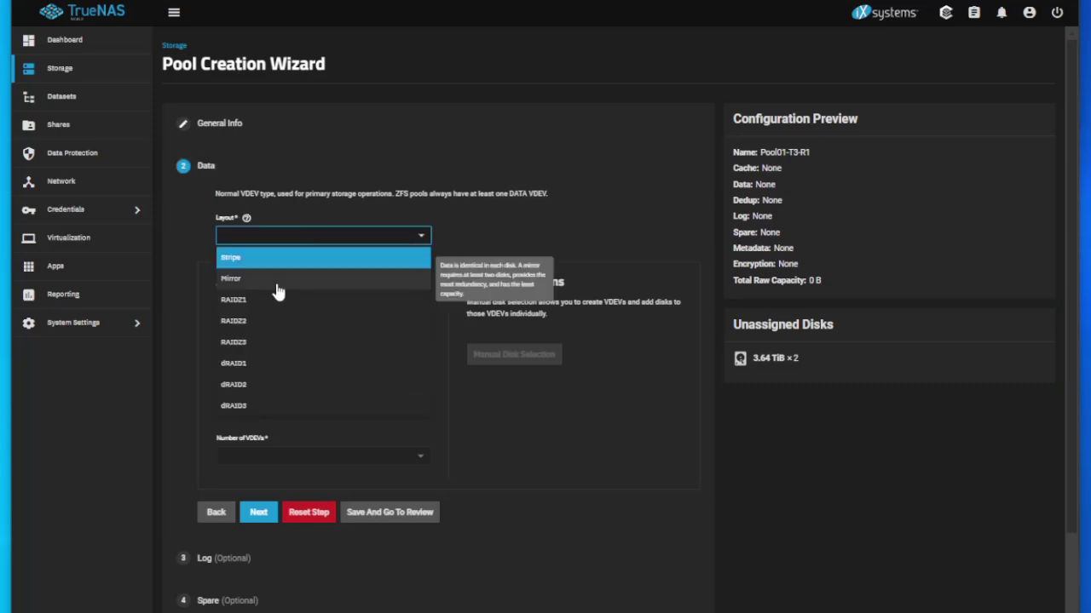
{"action": "left_click", "coordinate": [247, 278]}
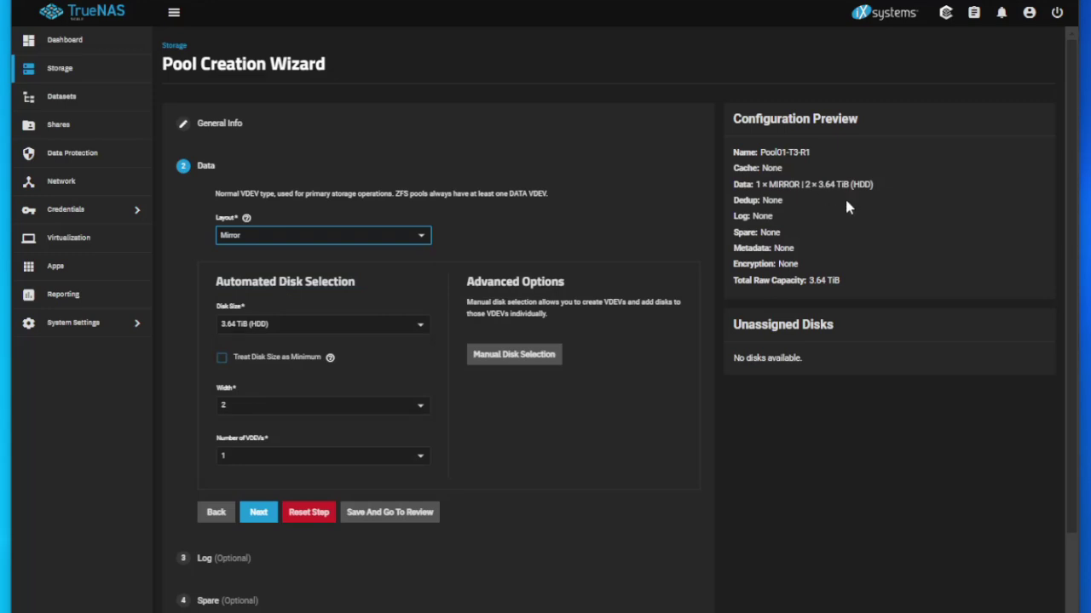
{"action": "left_click", "coordinate": [276, 516]}
{"action": "left_click", "coordinate": [258, 512]}
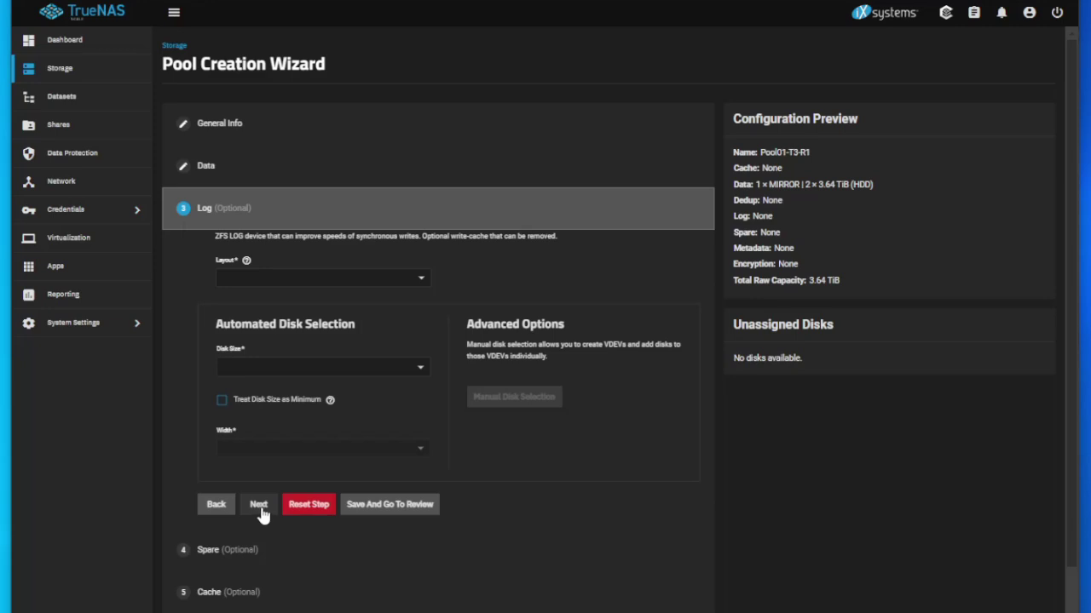
Skip the Log, Spare, Cache, Metadata and Dedup steps to reach the Review summary.
{"action": "left_click", "coordinate": [260, 510]}
{"action": "left_click", "coordinate": [259, 512]}
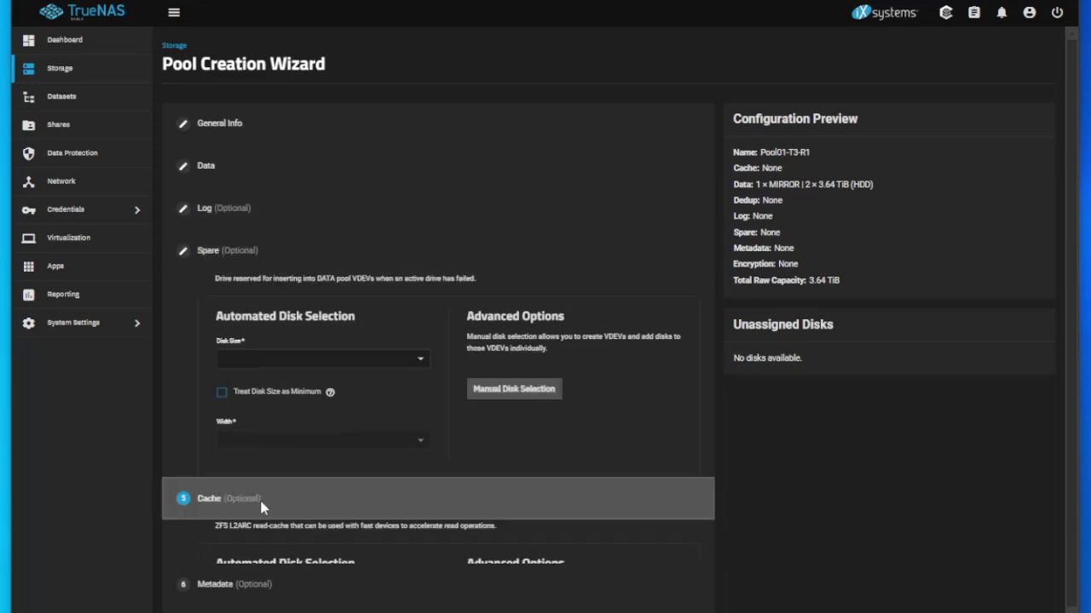
{"action": "left_click", "coordinate": [258, 539]}
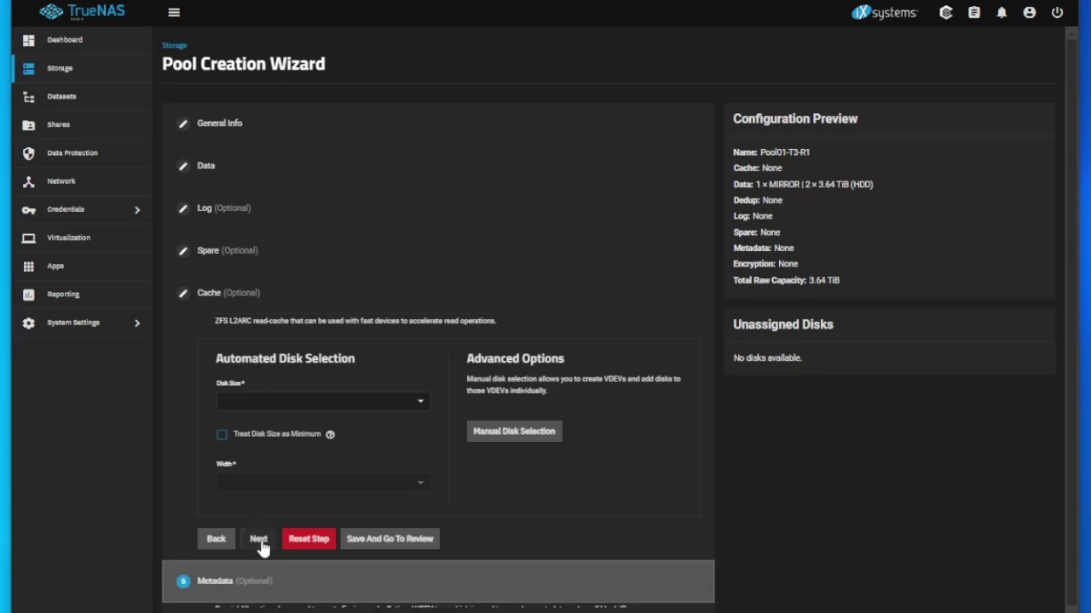
{"action": "scroll", "coordinate": [268, 546], "scroll_direction": "down", "scroll_amount": 2}
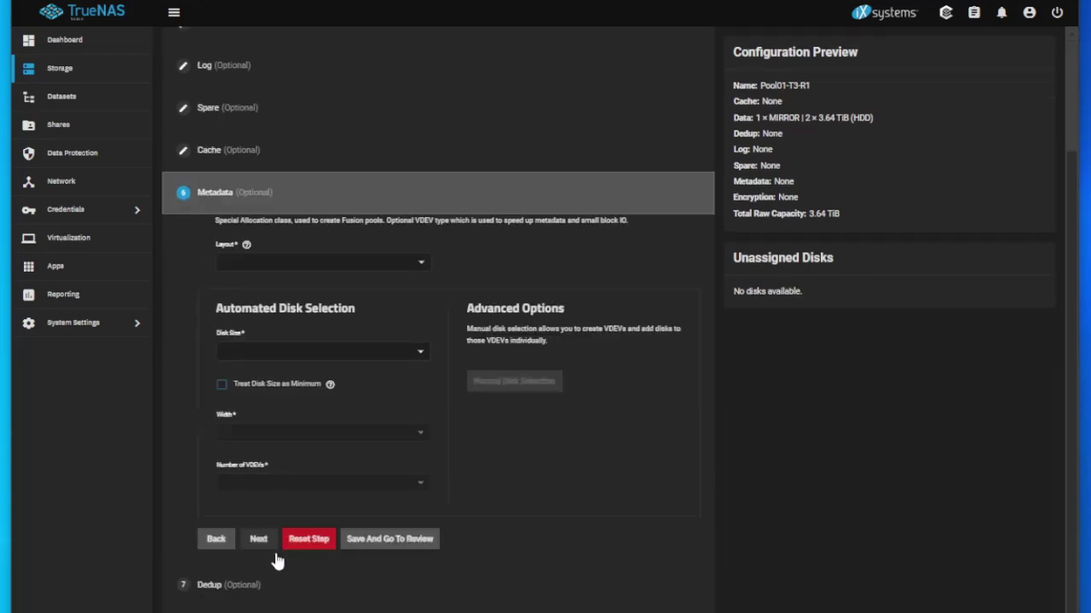
{"action": "left_click", "coordinate": [259, 540]}
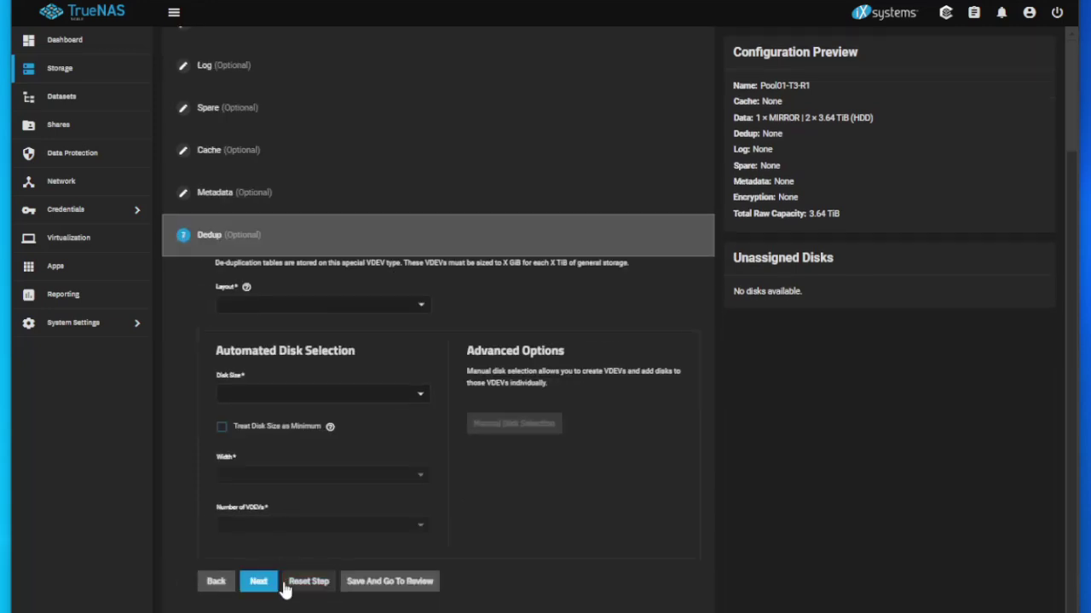
{"action": "left_click", "coordinate": [260, 583]}
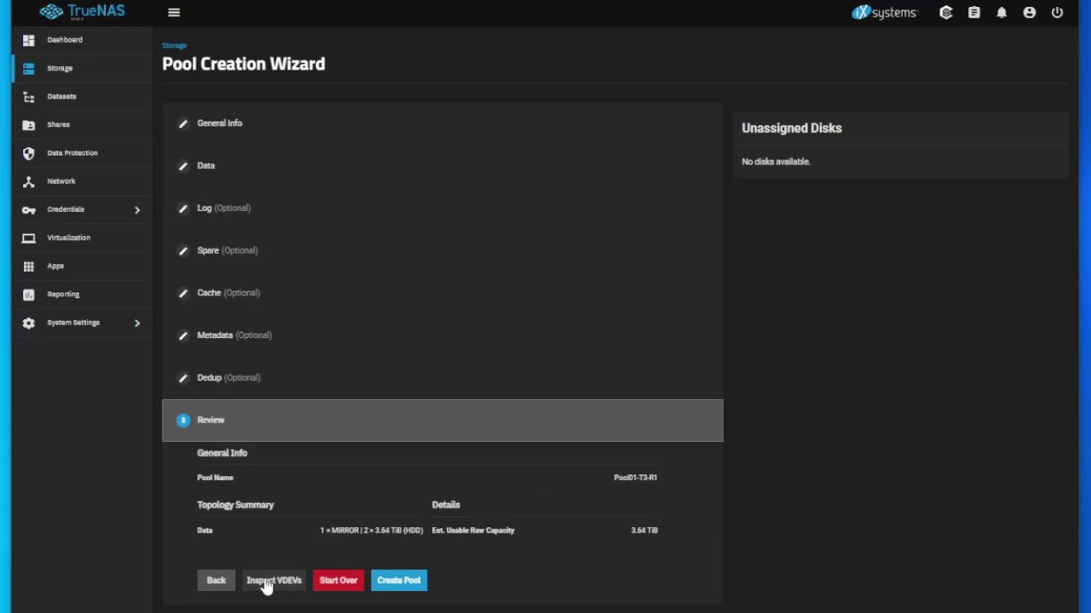
Build the Pool01-T3-R1 mirror pool, confirming that its disks will be erased.
{"action": "left_click", "coordinate": [408, 586]}
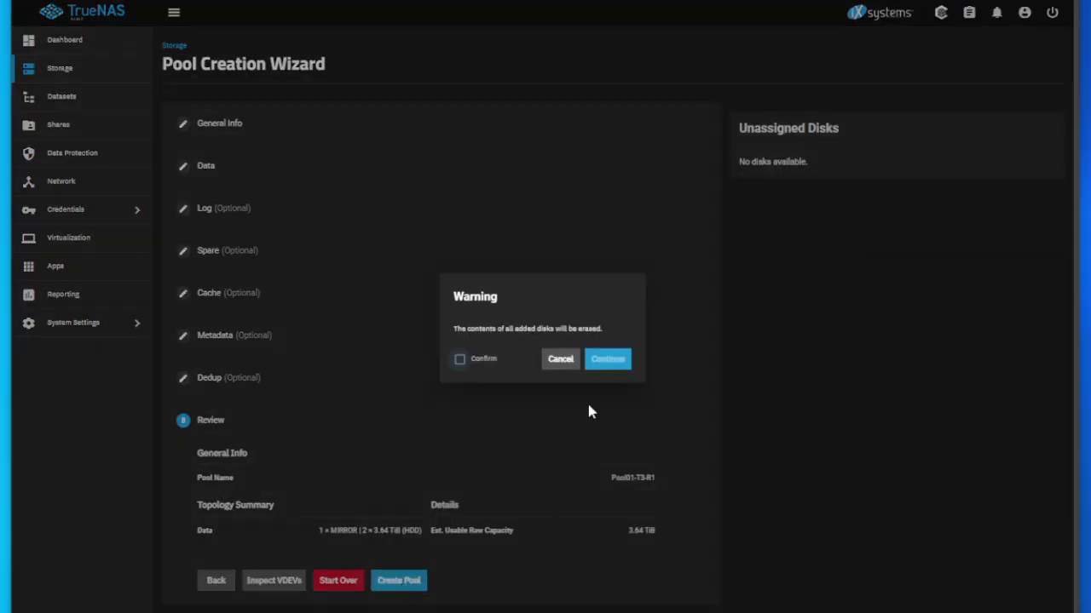
{"action": "left_click", "coordinate": [615, 362]}
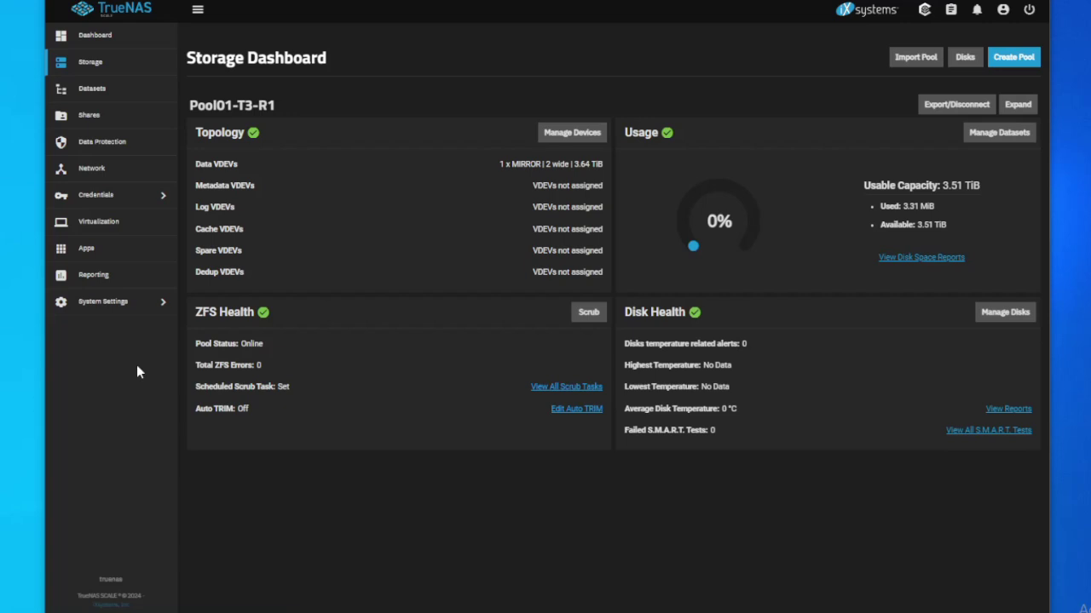
Add an SMB-type dataset named kens-share under Pool01-T3-R1 in Datasets.
{"action": "left_click", "coordinate": [89, 89]}
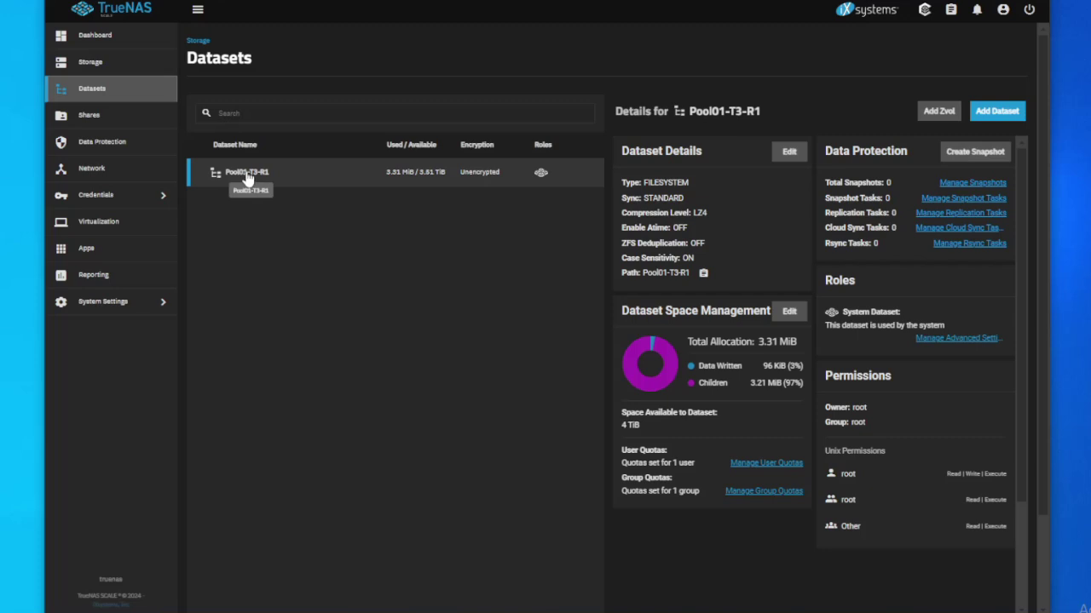
{"action": "left_click", "coordinate": [997, 111]}
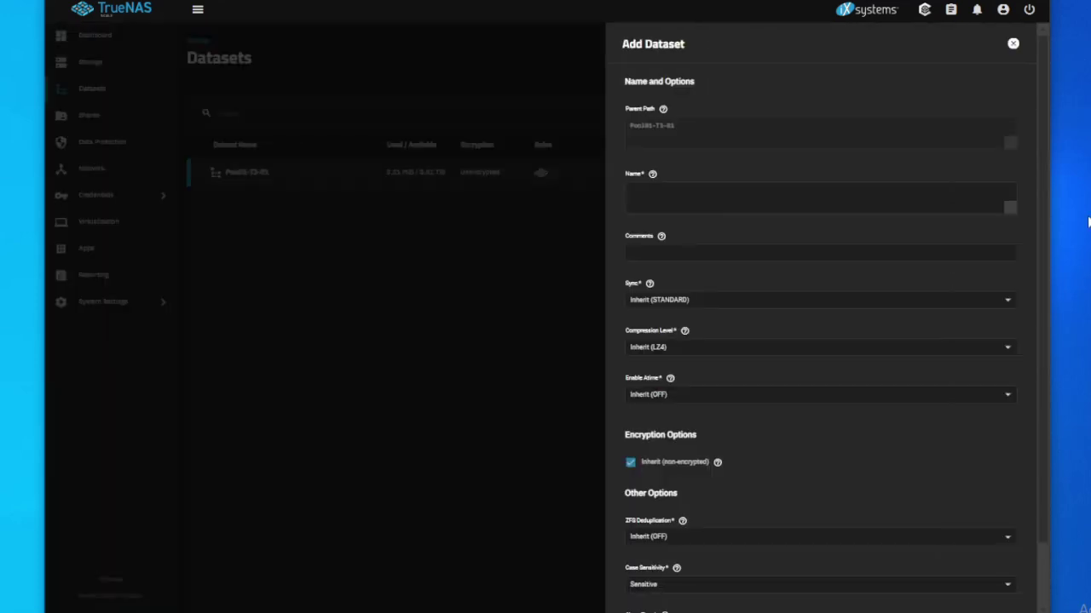
{"action": "left_click", "coordinate": [641, 196]}
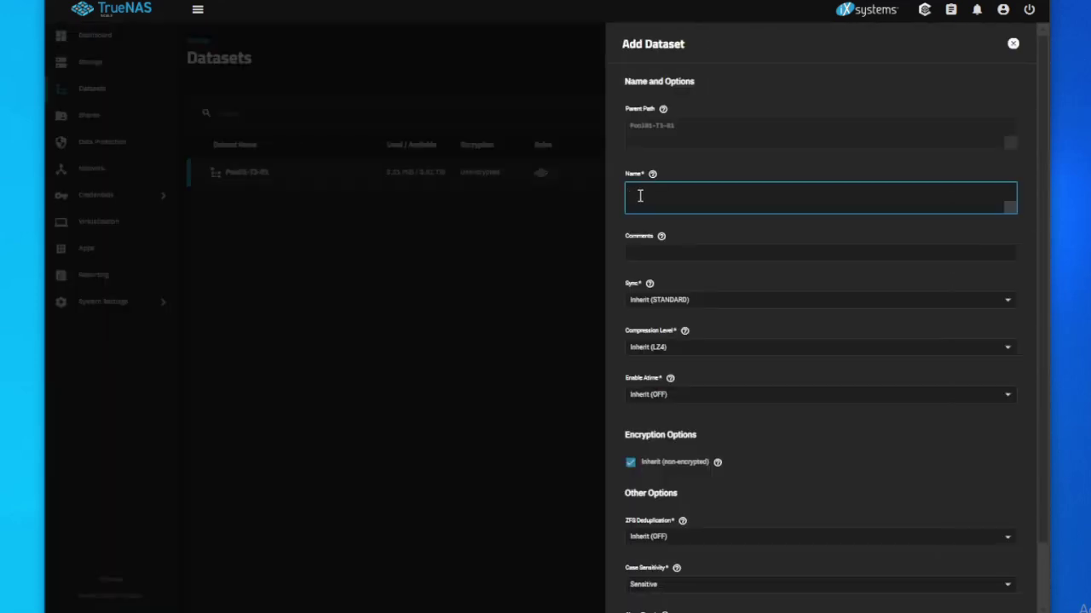
{"action": "type", "text": "smb"}
{"action": "type", "text": "-share"}
{"action": "scroll", "coordinate": [761, 382], "scroll_direction": "down", "scroll_amount": 2}
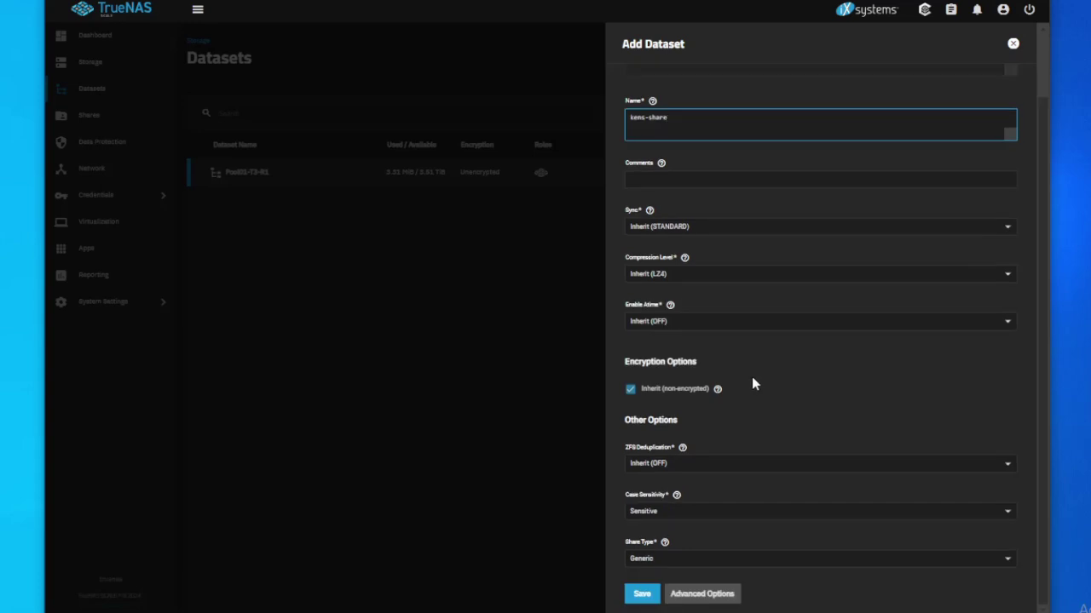
{"action": "left_click", "coordinate": [734, 563]}
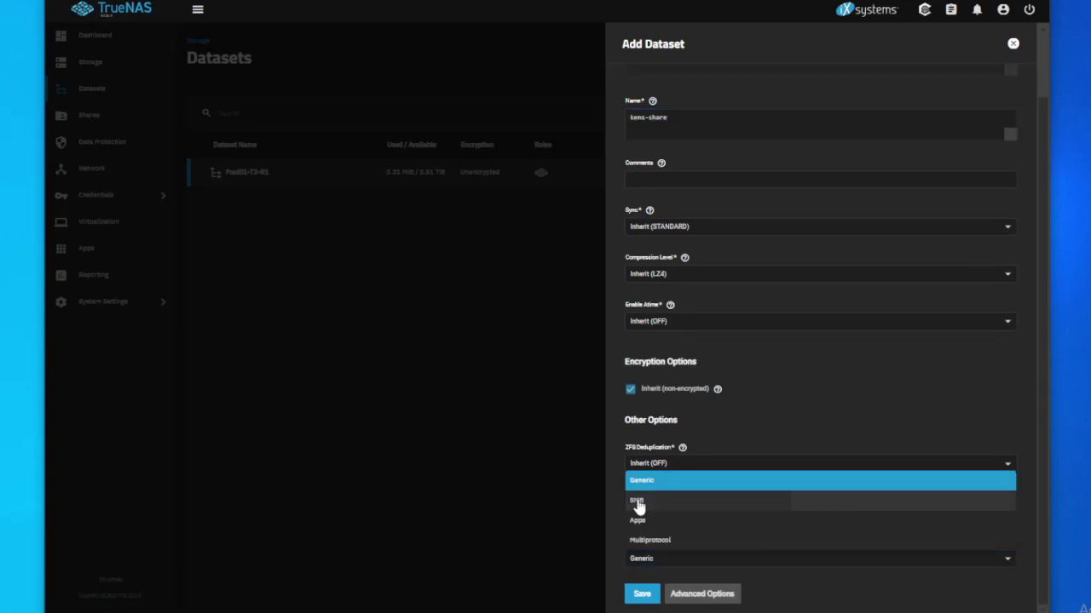
{"action": "left_click", "coordinate": [638, 505]}
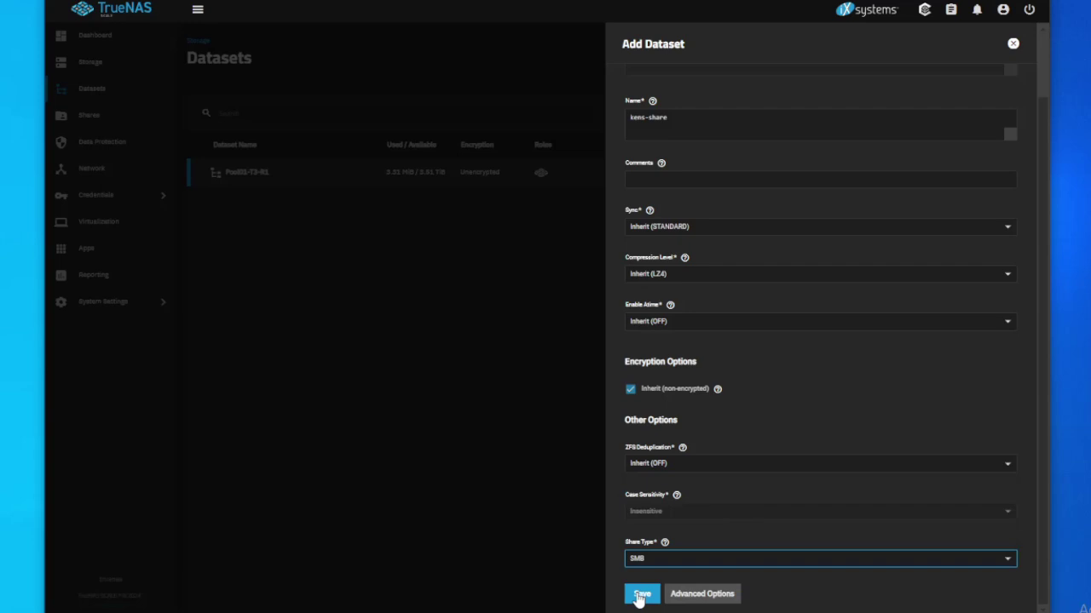
{"action": "left_click", "coordinate": [640, 595]}
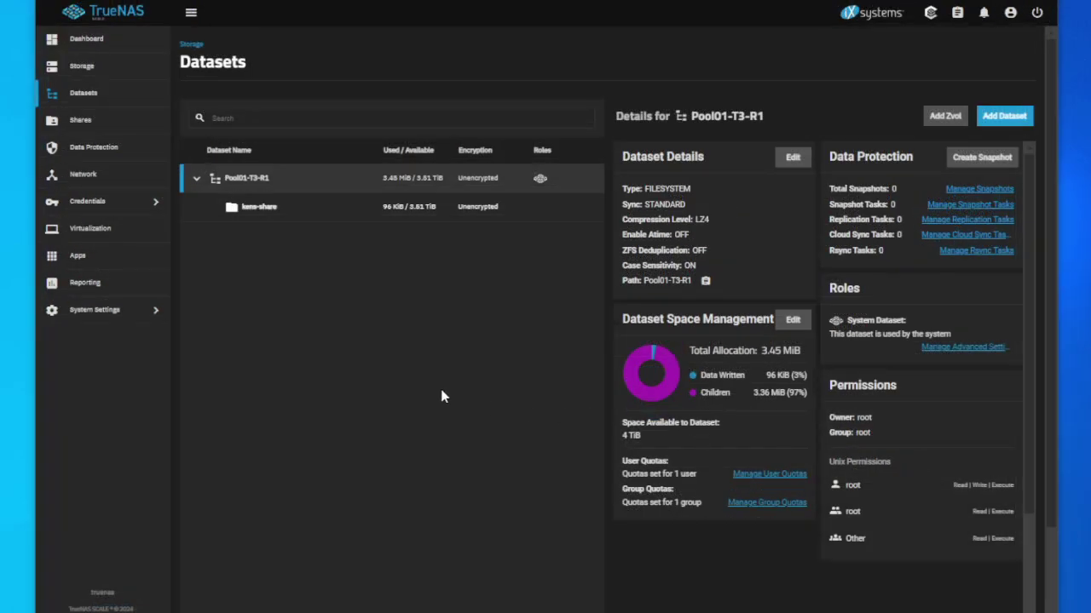
In Credentials > Local Users, add a user with full name and confirmed password, Samba authentication kept on.
{"action": "left_click", "coordinate": [100, 203]}
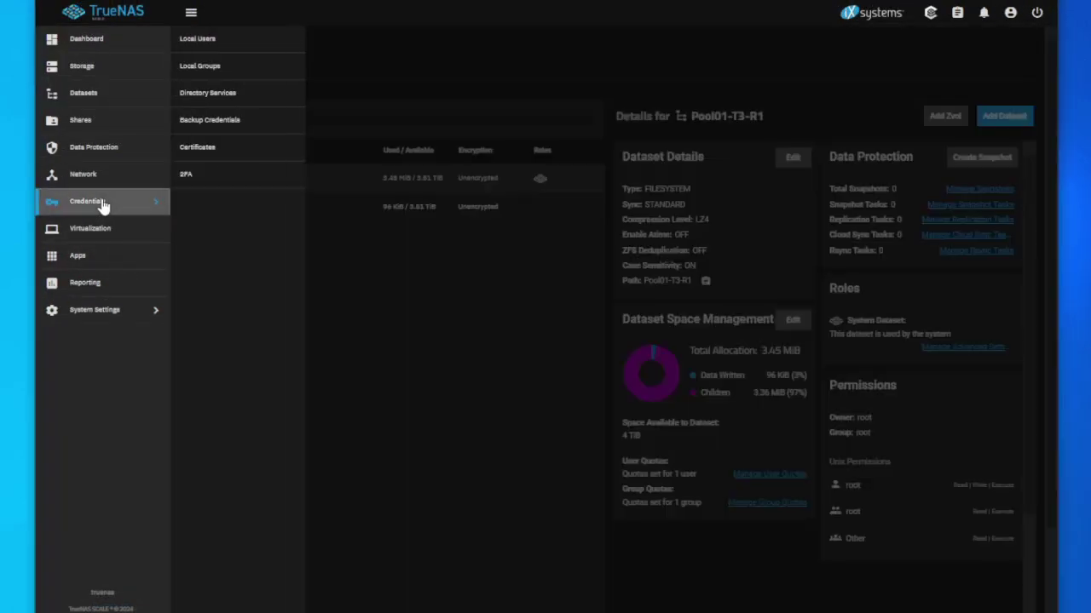
{"action": "left_click", "coordinate": [219, 42]}
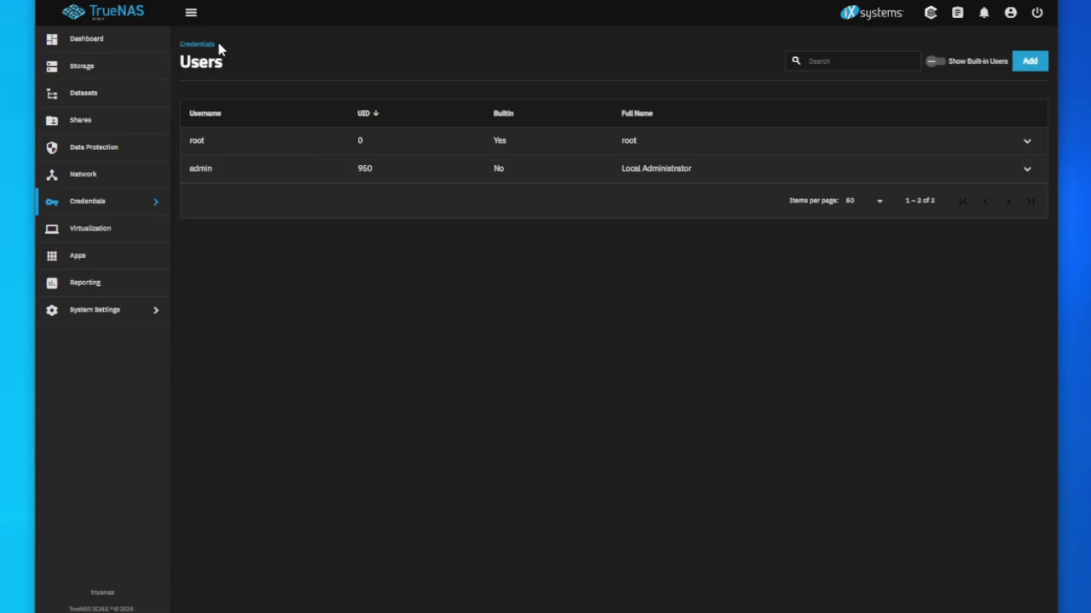
{"action": "left_click", "coordinate": [1029, 61]}
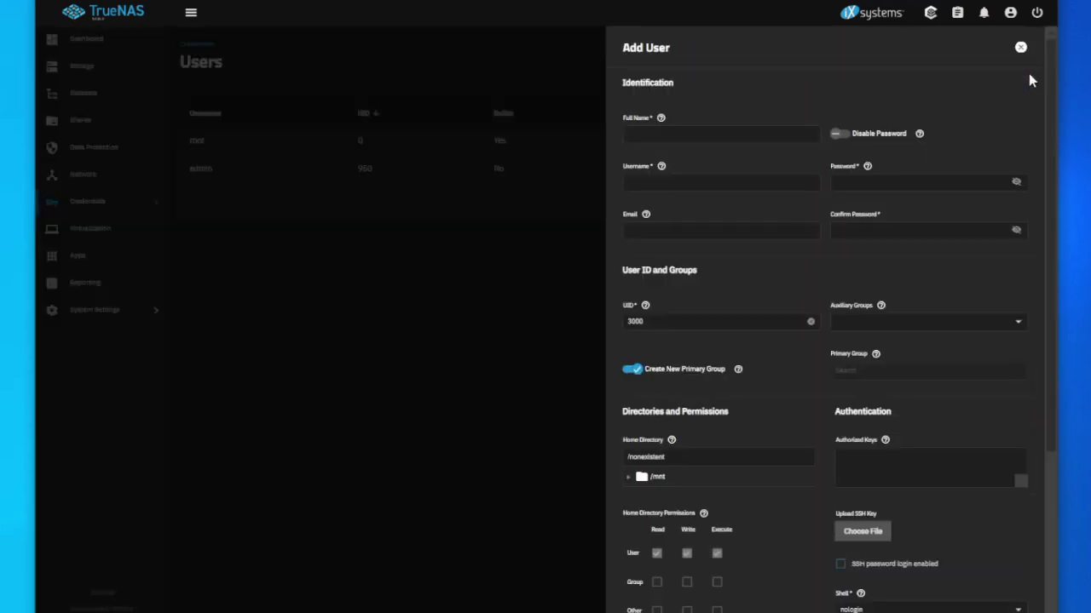
{"action": "left_click", "coordinate": [737, 136]}
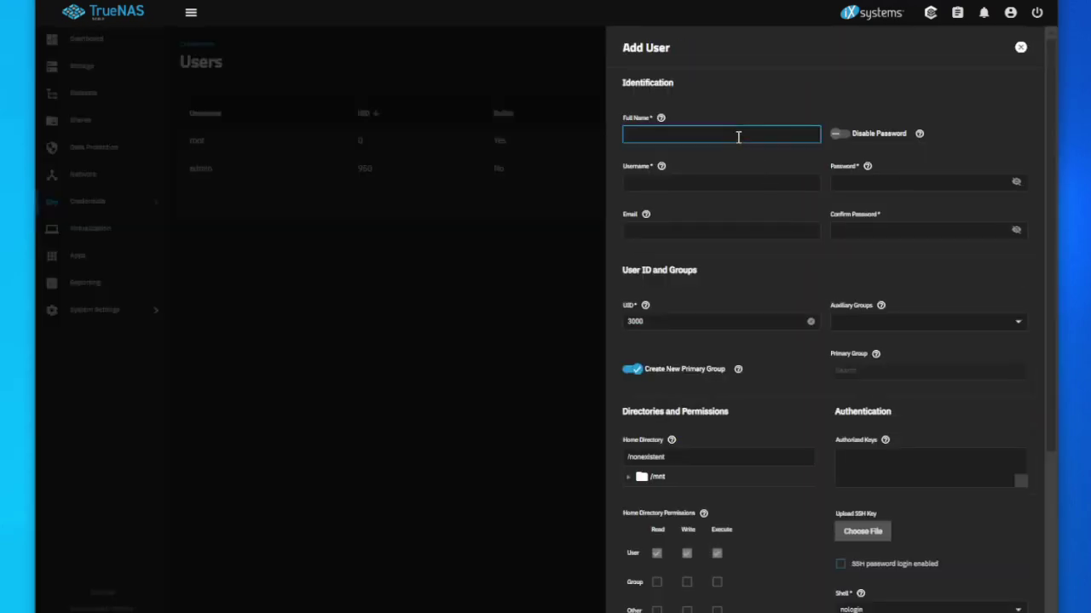
{"action": "type", "text": "ken"}
{"action": "left_click", "coordinate": [935, 181]}
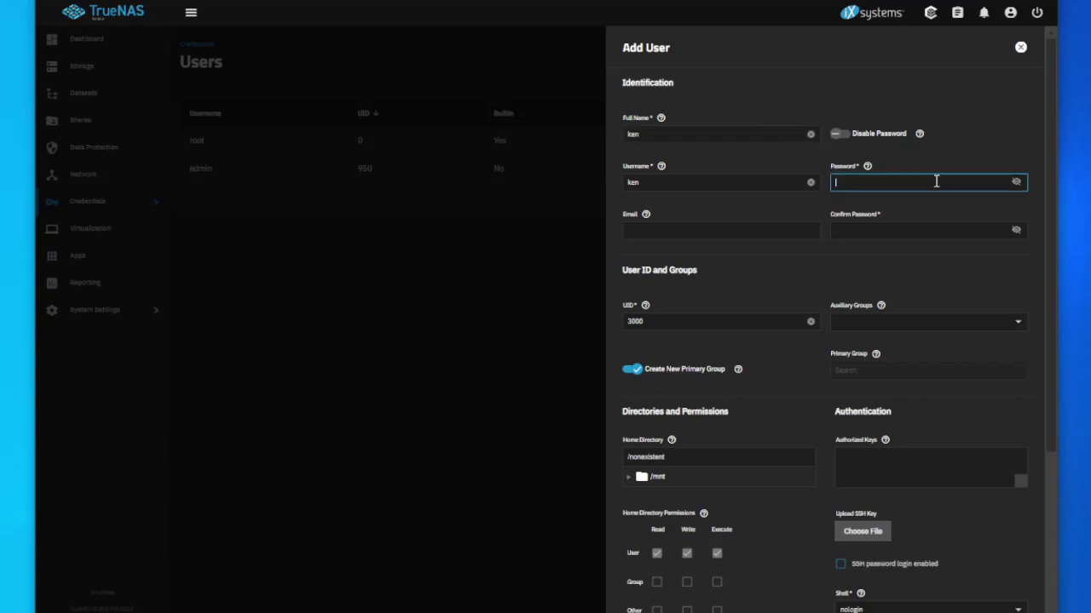
{"action": "type", "text": "•••••••••••"}
{"action": "key", "text": "Tab"}
{"action": "type", "text": "••••••••••"}
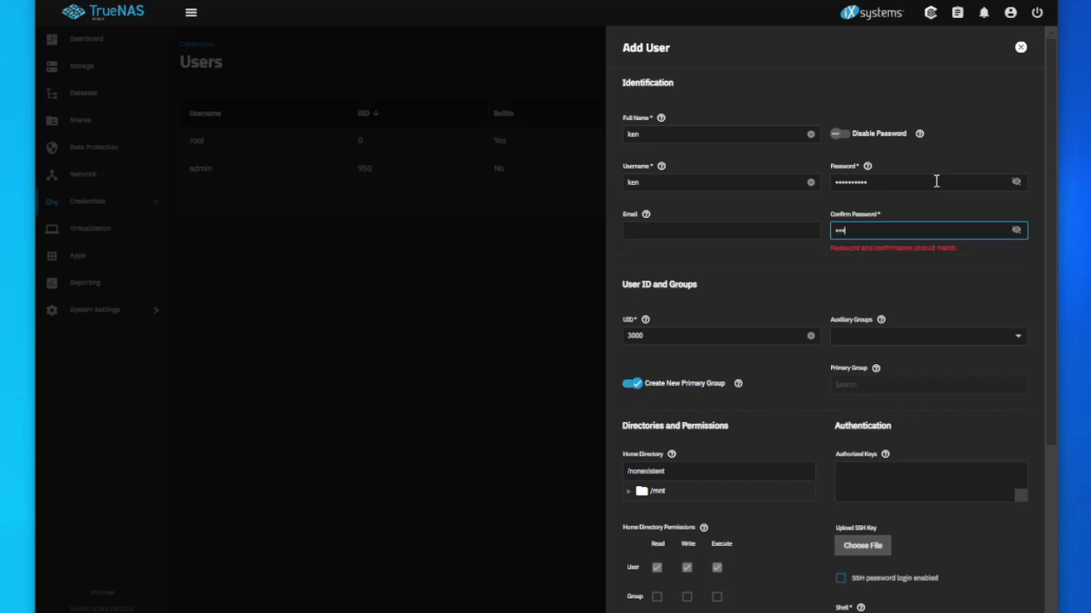
{"action": "type", "text": "•"}
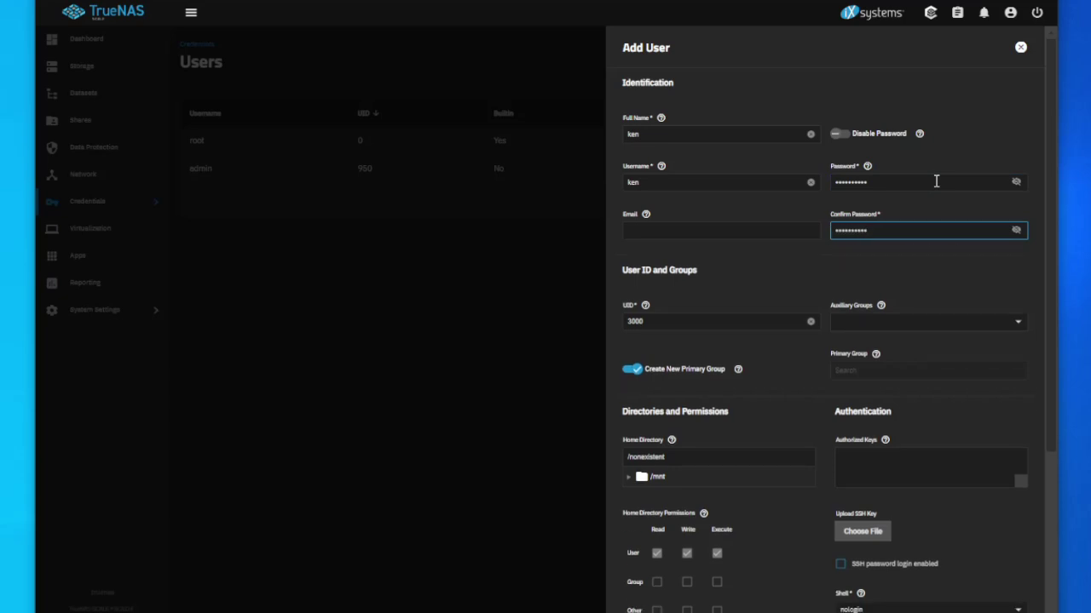
{"action": "scroll", "coordinate": [1013, 401], "scroll_direction": "down", "scroll_amount": 3}
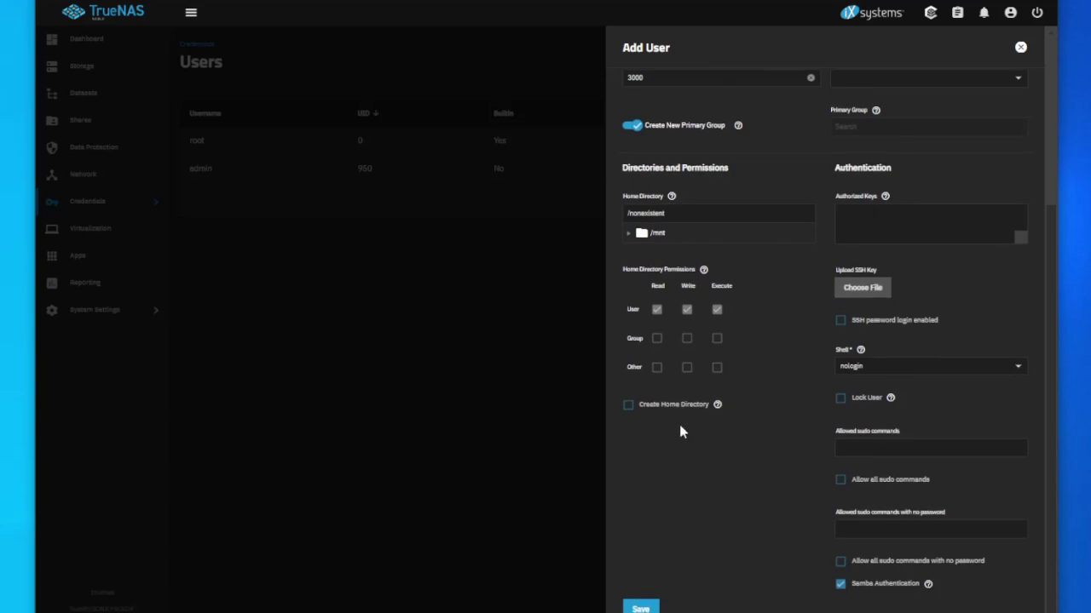
{"action": "left_click", "coordinate": [642, 608]}
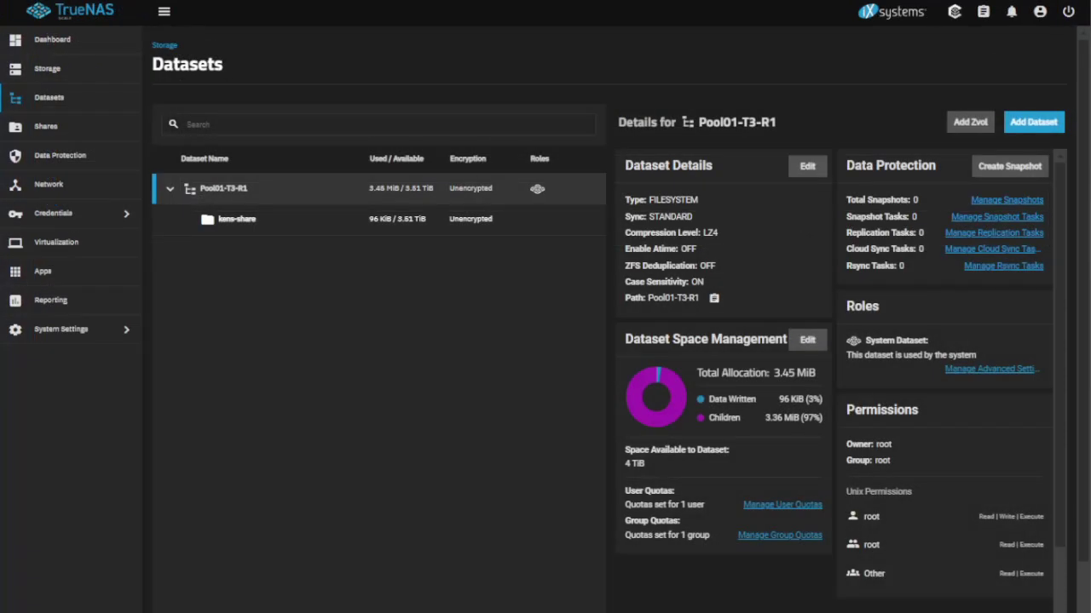
Add an SMB share for /mnt/Pool01-T3-R1/kens-share and enable the SMB service with auto-start.
{"action": "left_click", "coordinate": [34, 128]}
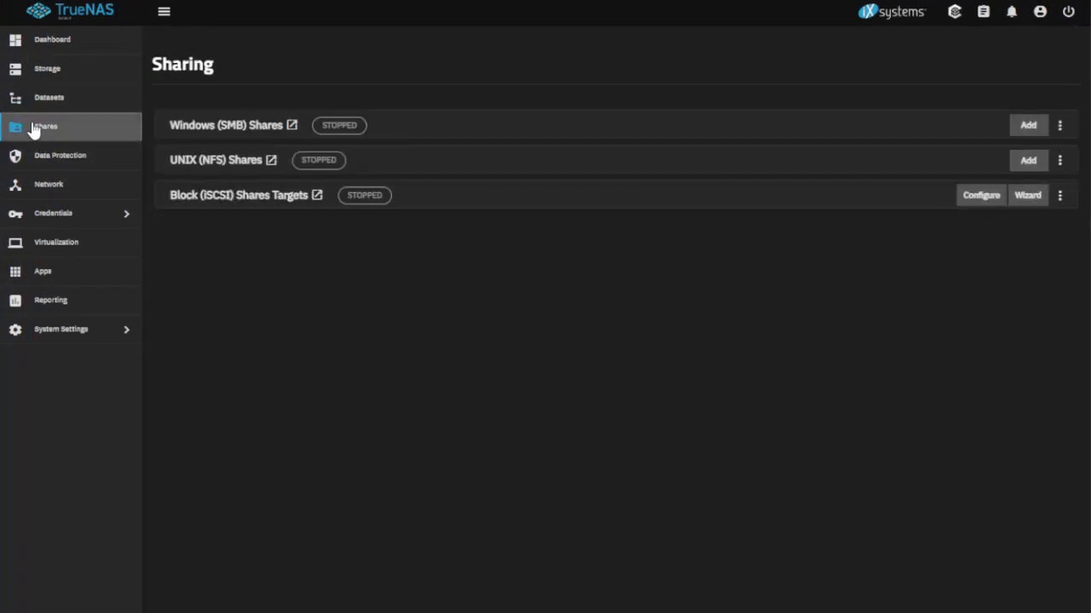
{"action": "left_click", "coordinate": [1029, 126]}
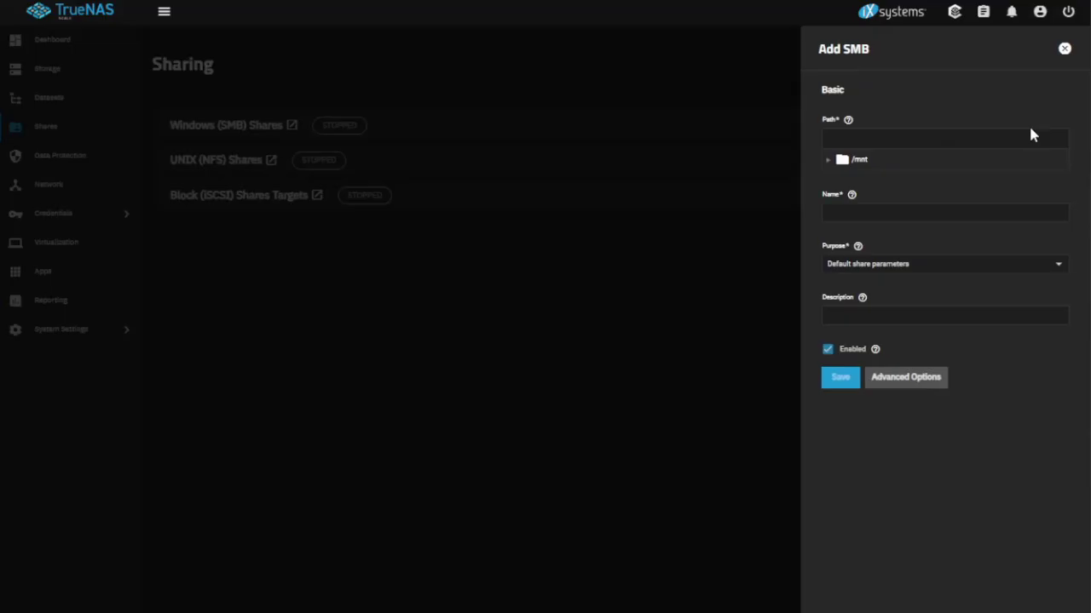
{"action": "left_click", "coordinate": [829, 162]}
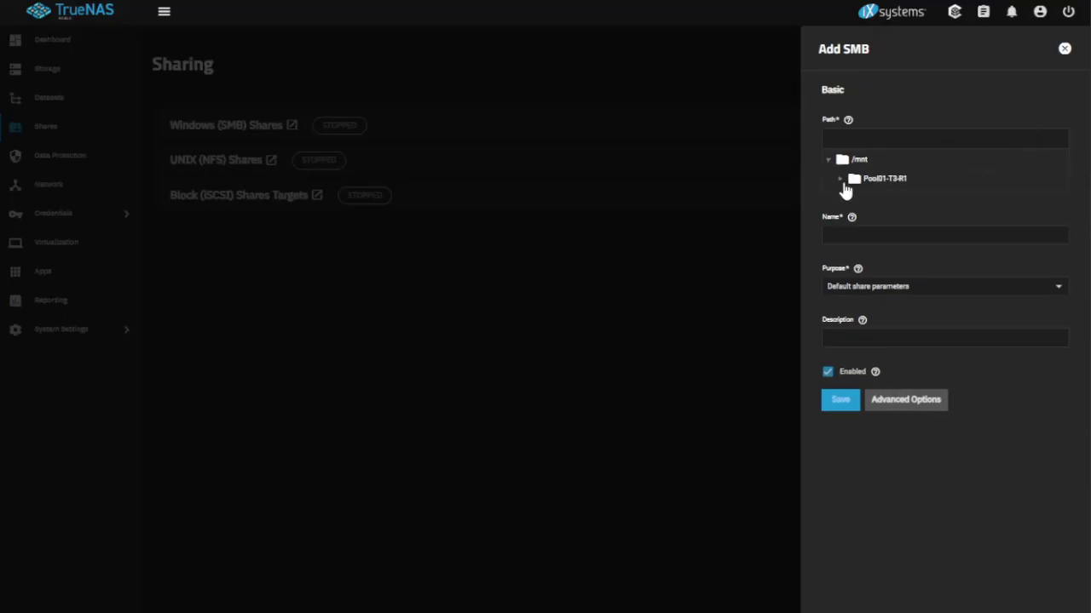
{"action": "left_click", "coordinate": [839, 181]}
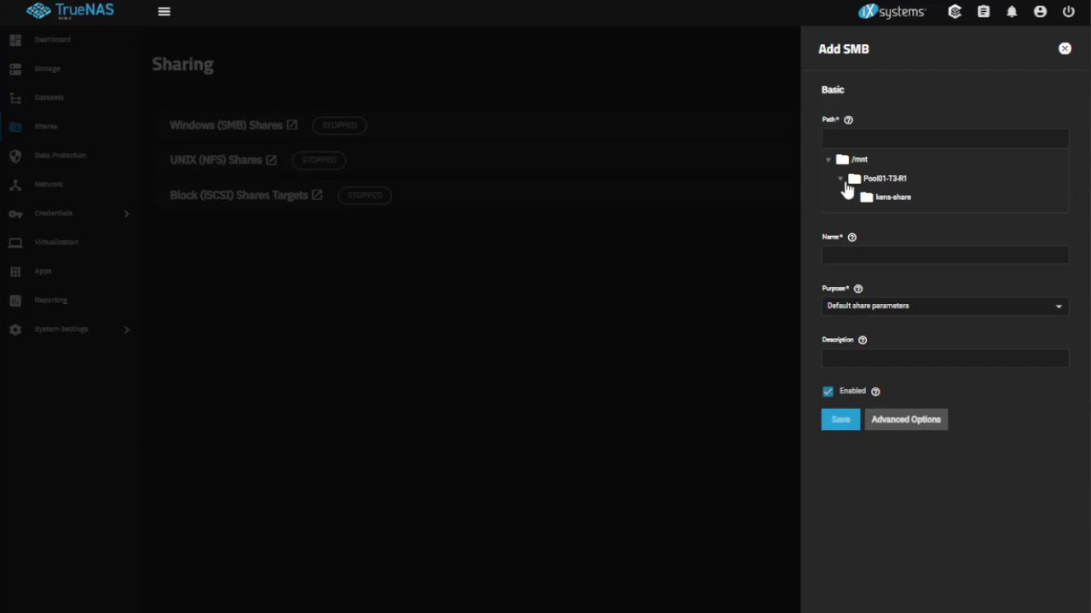
{"action": "left_click", "coordinate": [894, 198]}
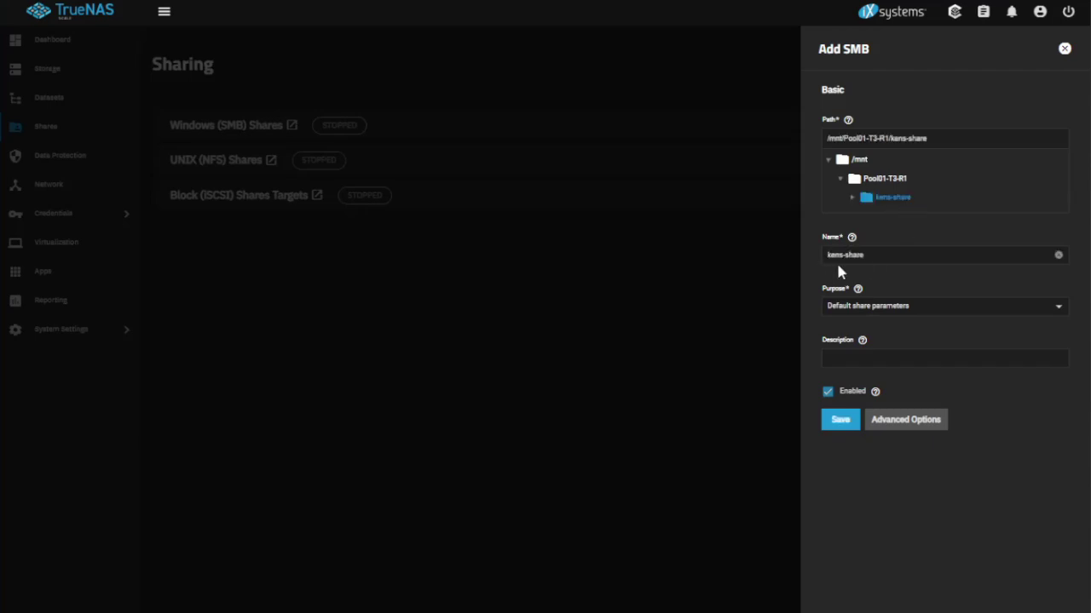
{"action": "left_click", "coordinate": [839, 423]}
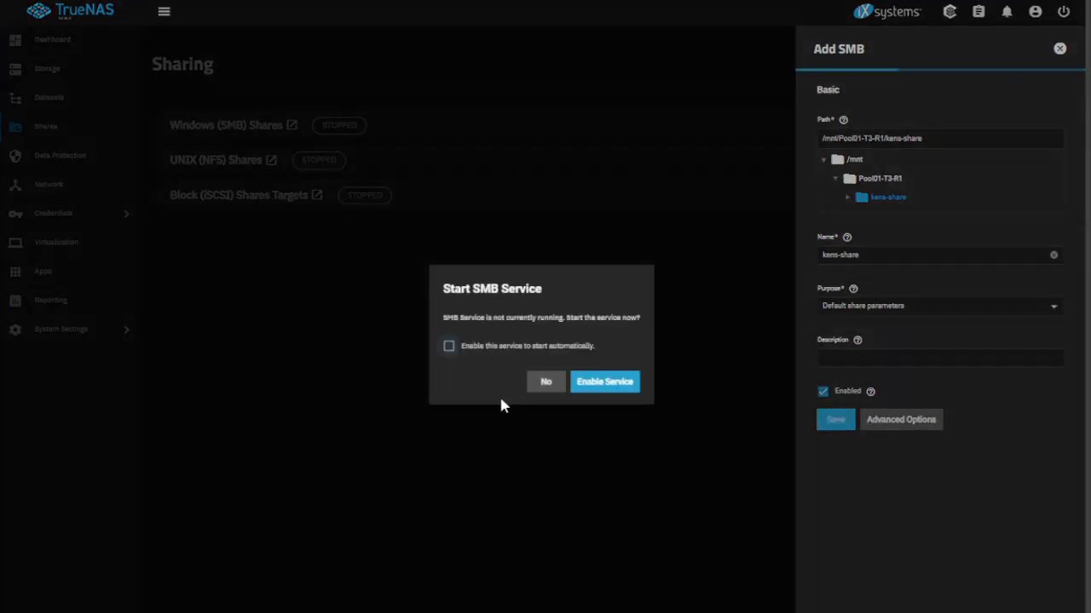
{"action": "left_click", "coordinate": [453, 351]}
{"action": "left_click", "coordinate": [612, 389]}
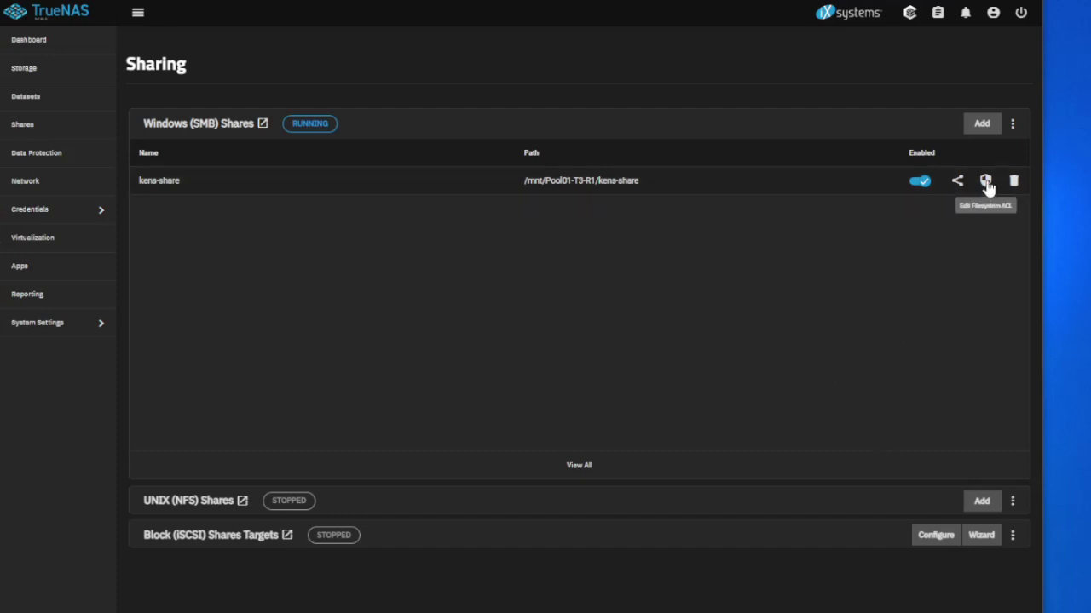
Add a kens-share ACL entry giving the new user Allow | Modify, and save the ACL.
{"action": "left_click", "coordinate": [985, 182]}
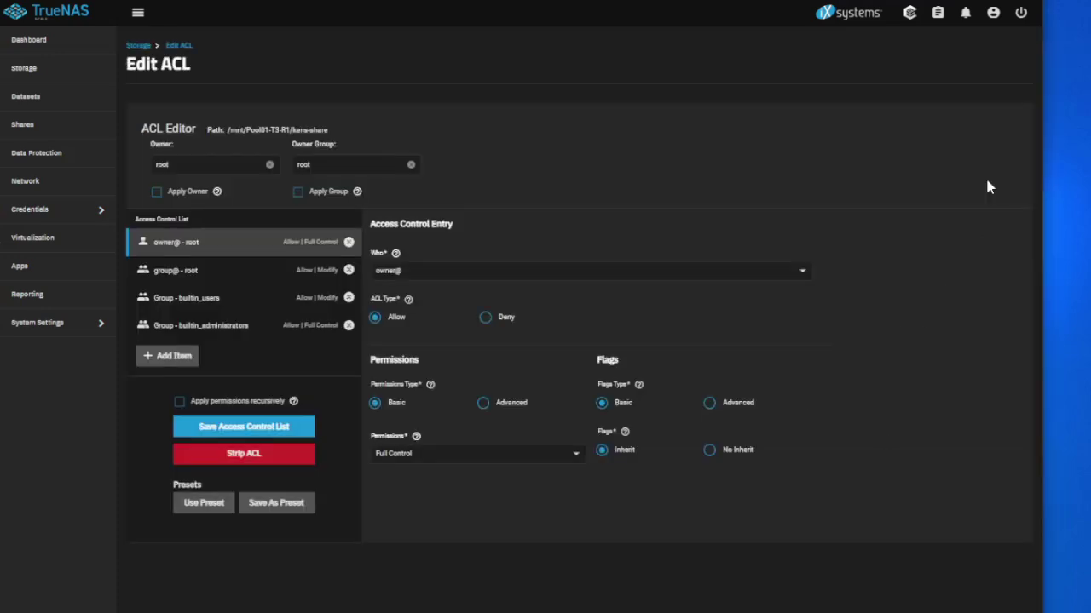
{"action": "left_click", "coordinate": [174, 361]}
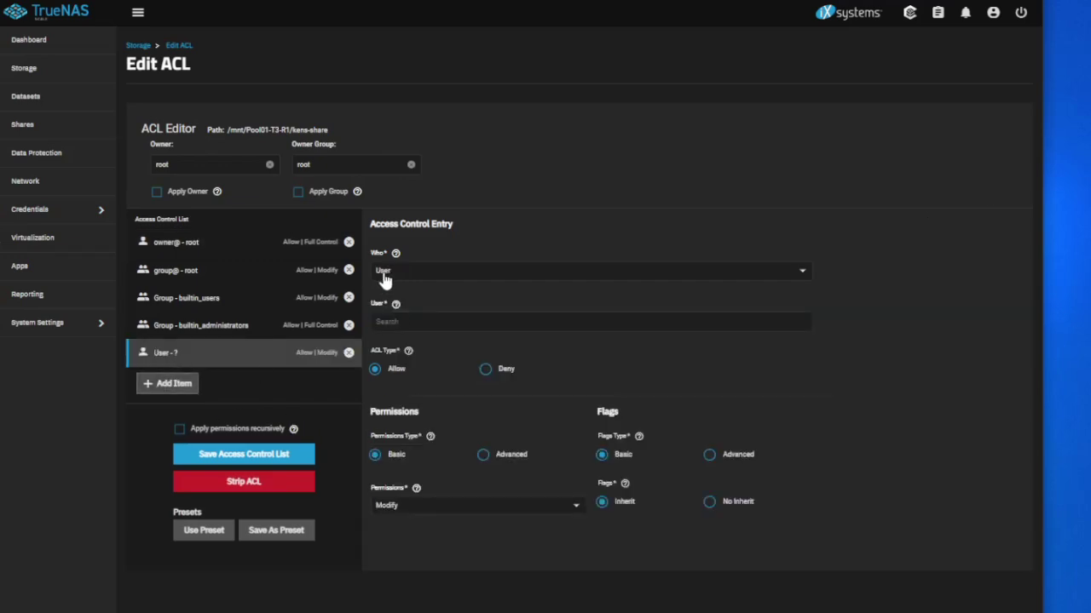
{"action": "left_click", "coordinate": [404, 321]}
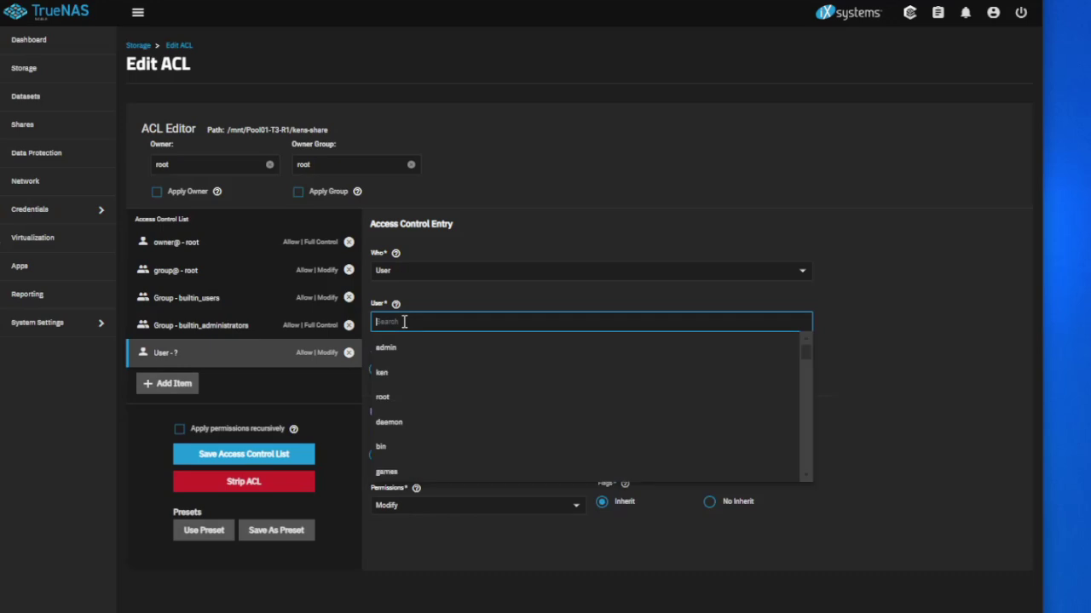
{"action": "left_click", "coordinate": [383, 375]}
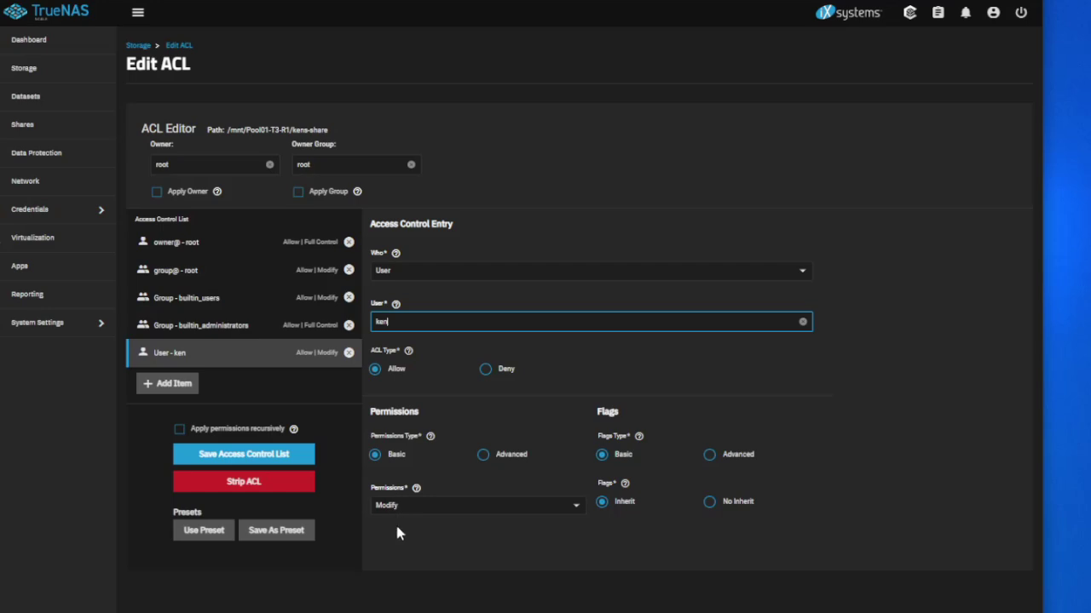
{"action": "left_click", "coordinate": [231, 459]}
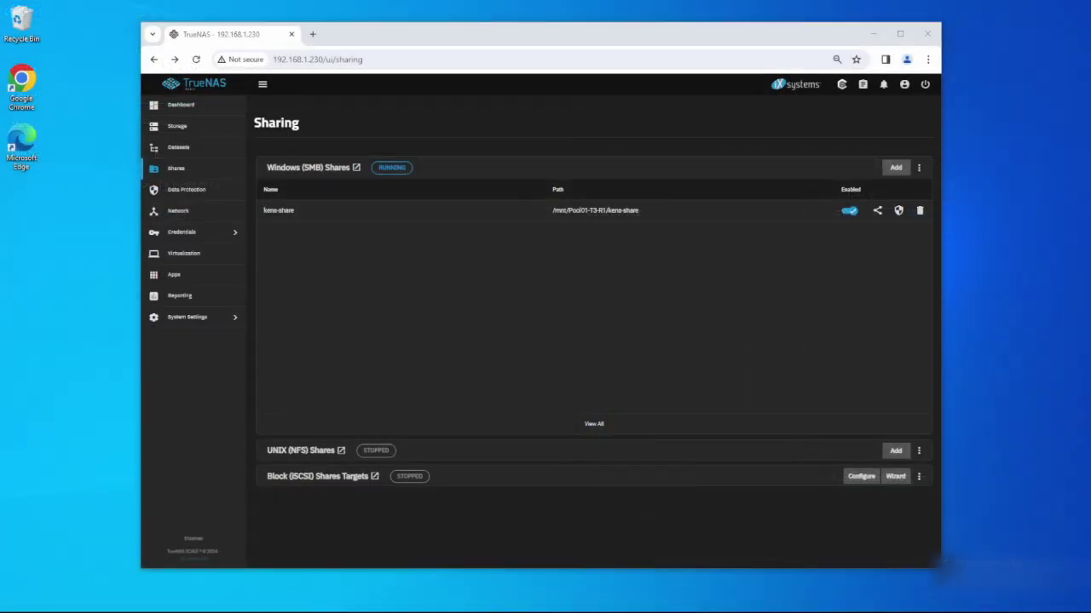
Open \\192.168.1.230 through the Run dialog.
{"action": "key", "text": "super+x"}
{"action": "left_click", "coordinate": [64, 562]}
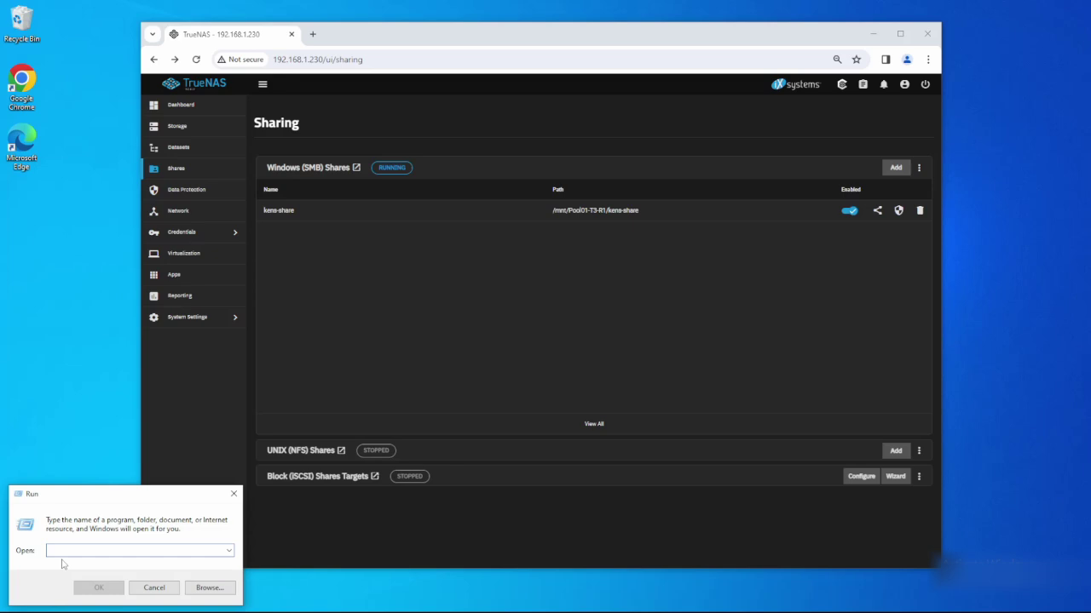
{"action": "type", "text": "\\\\"}
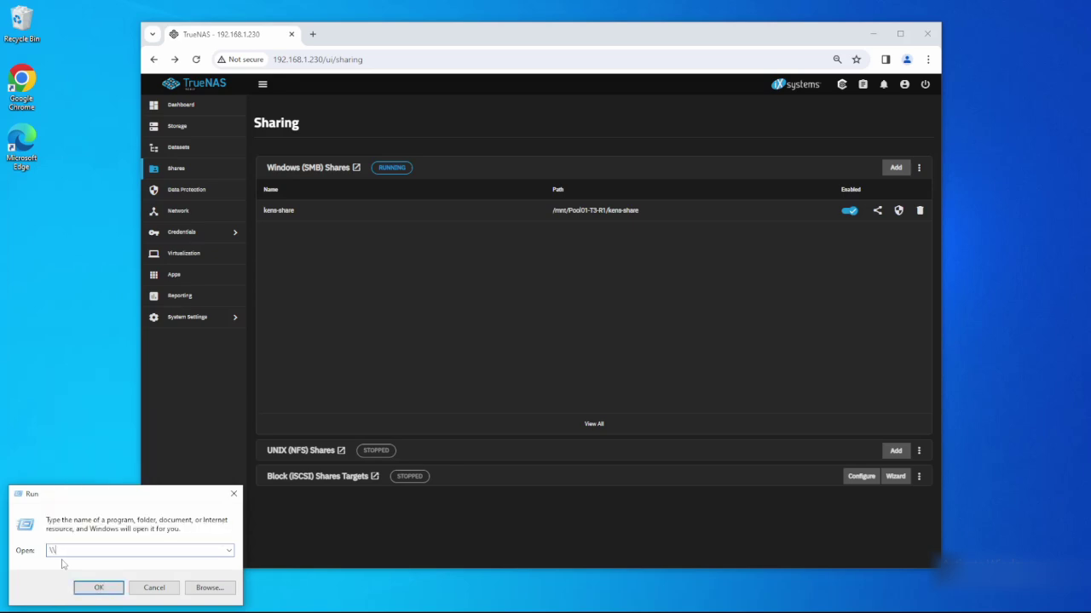
{"action": "type", "text": "192.168.1.230"}
{"action": "key", "text": "Return"}
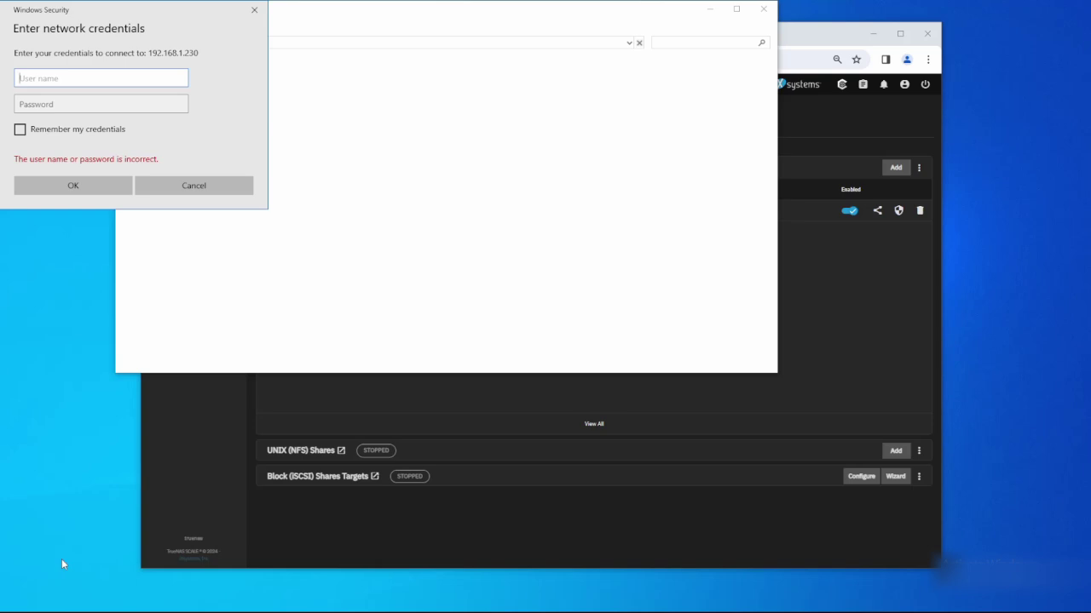
Sign in with the SMB user's name and password.
{"action": "type", "text": "ken"}
{"action": "key", "text": "Tab"}
{"action": "type", "text": "********"}
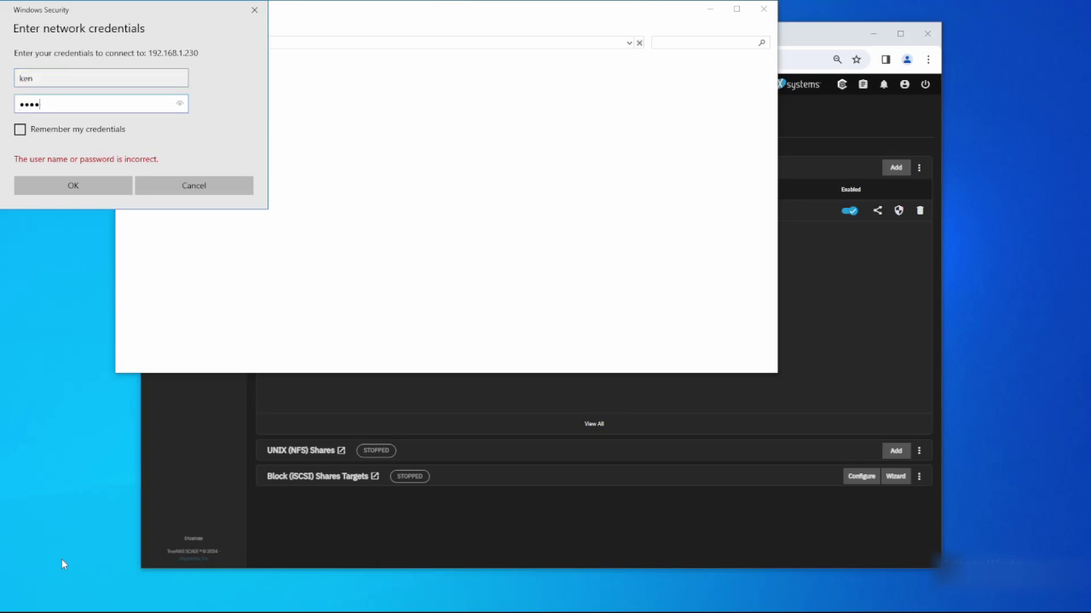
{"action": "type", "text": "**"}
{"action": "left_click", "coordinate": [72, 185]}
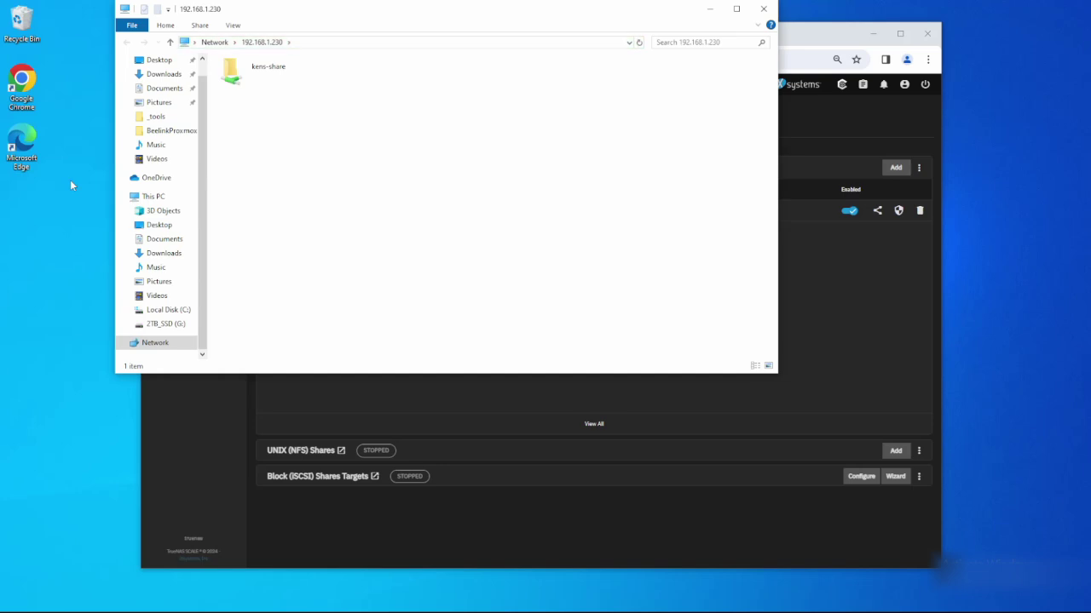
Inside kens-share, create a new text document named test.
{"action": "double_click", "coordinate": [256, 73]}
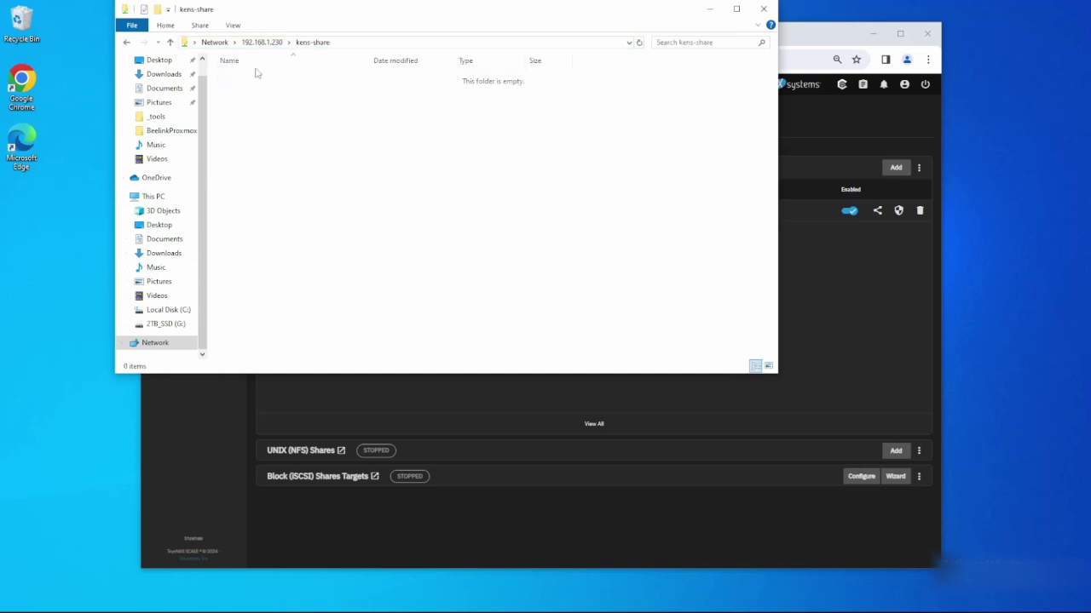
{"action": "right_click", "coordinate": [299, 150]}
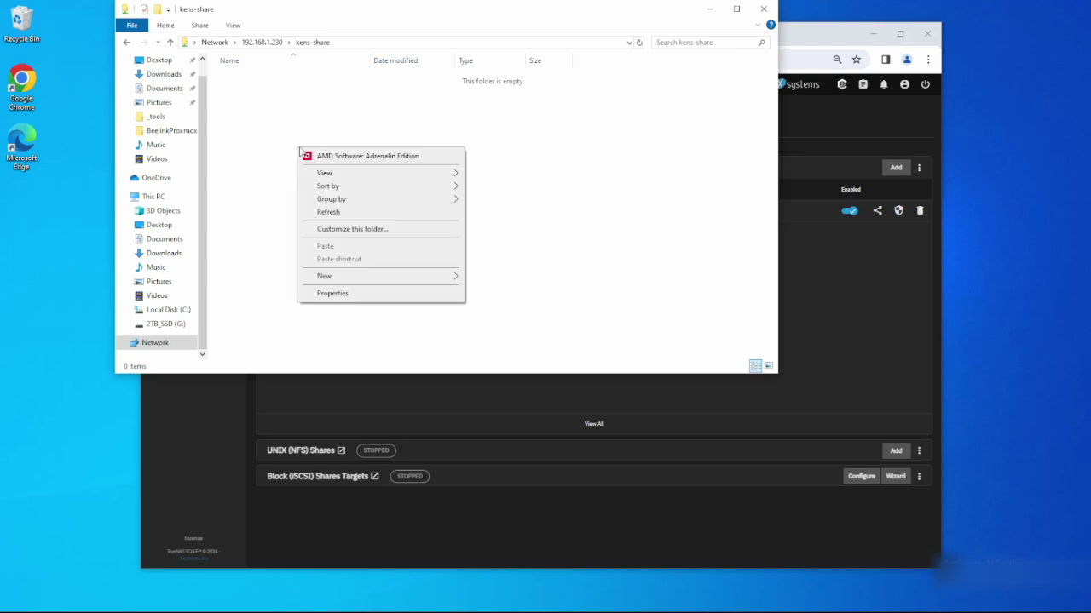
{"action": "mouse_move", "coordinate": [370, 276]}
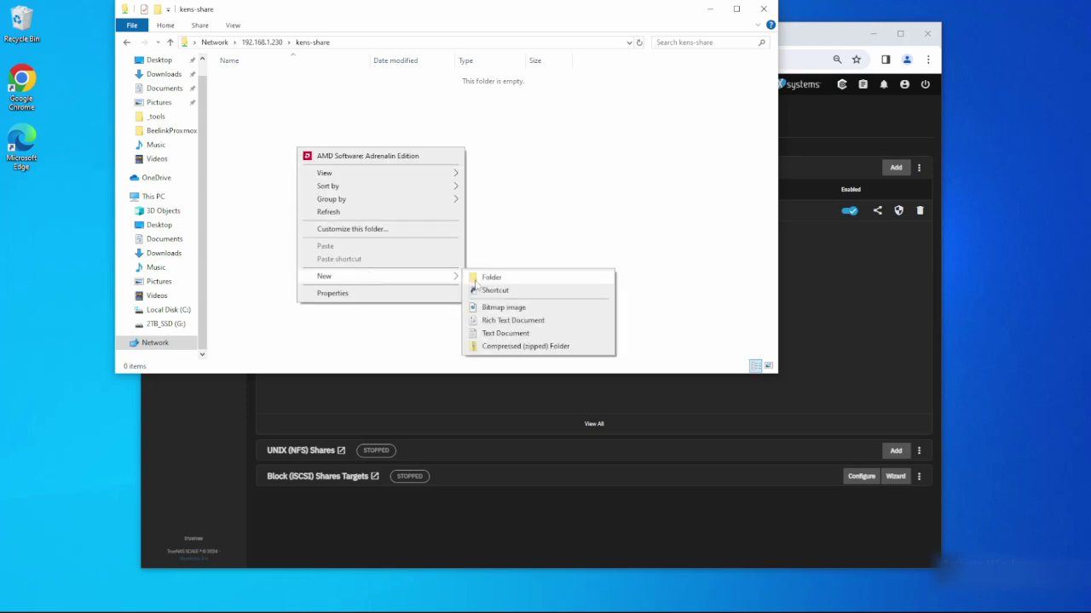
{"action": "left_click", "coordinate": [525, 334]}
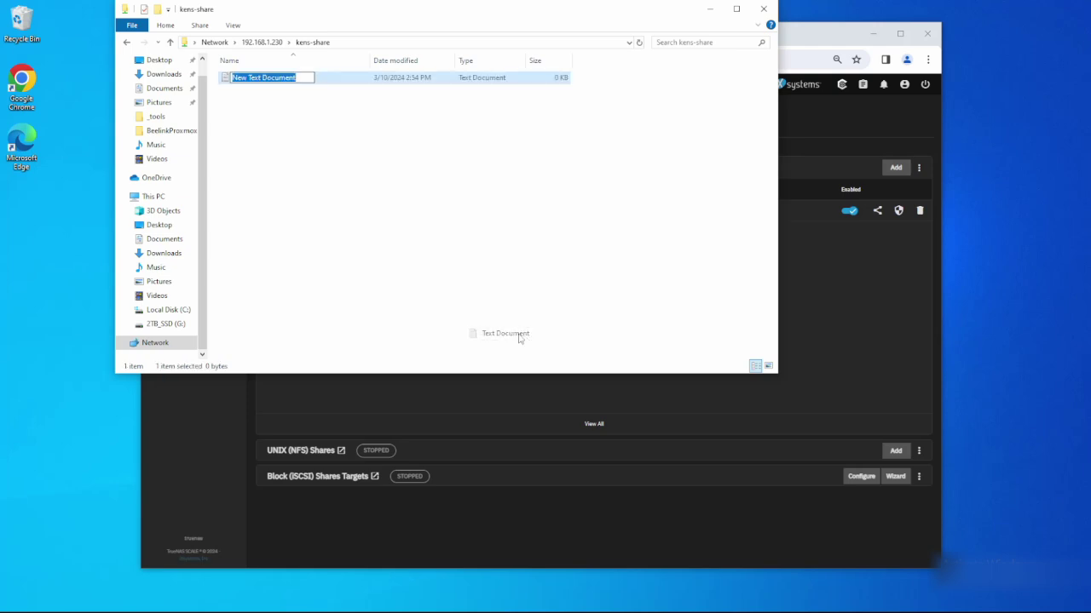
{"action": "type", "text": "test"}
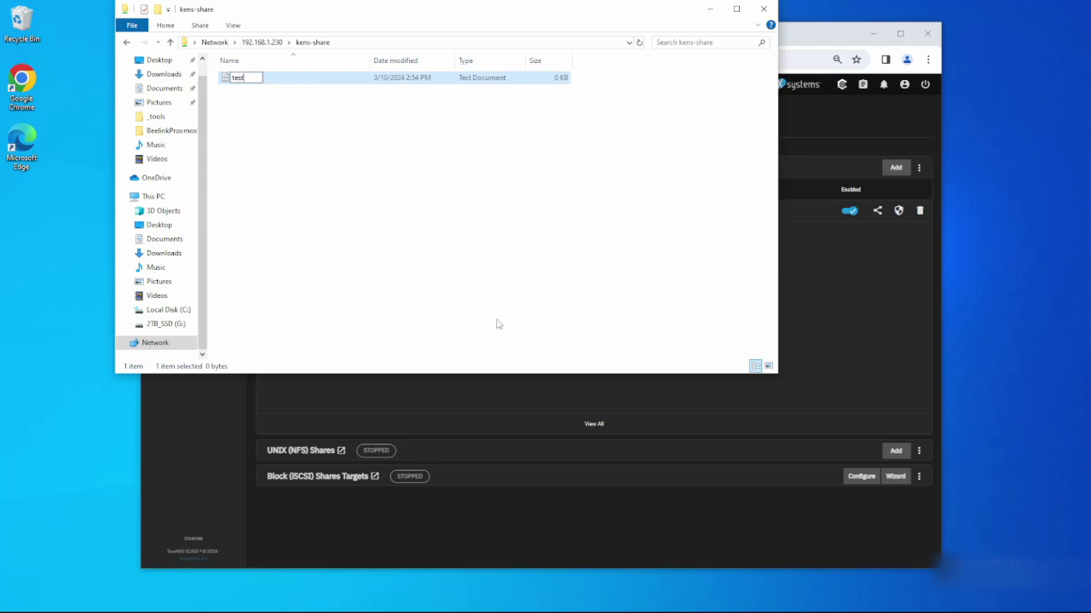
{"action": "key", "text": "Return"}
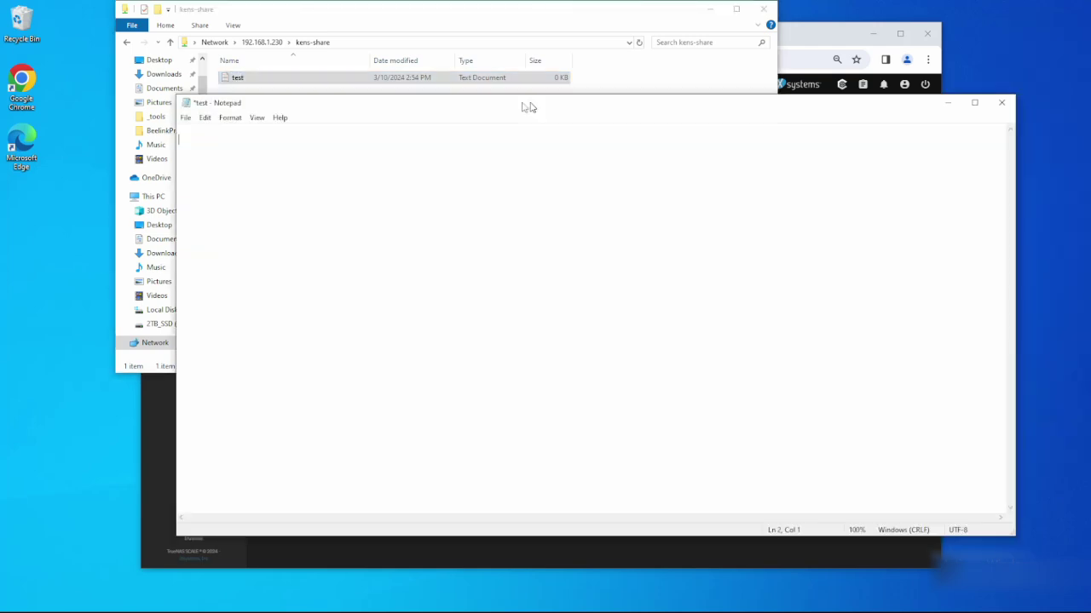
Write 'test test test' in the file, save and close it, then reopen it to verify.
{"action": "key", "text": "Return"}
{"action": "type", "text": "test test test"}
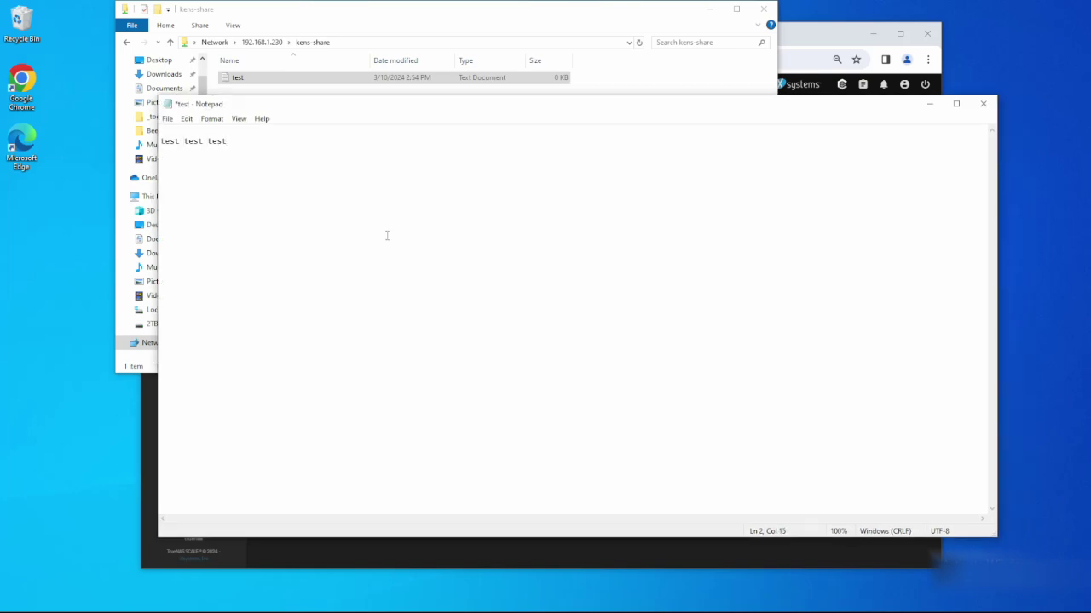
{"action": "left_click", "coordinate": [167, 118]}
{"action": "left_click", "coordinate": [189, 169]}
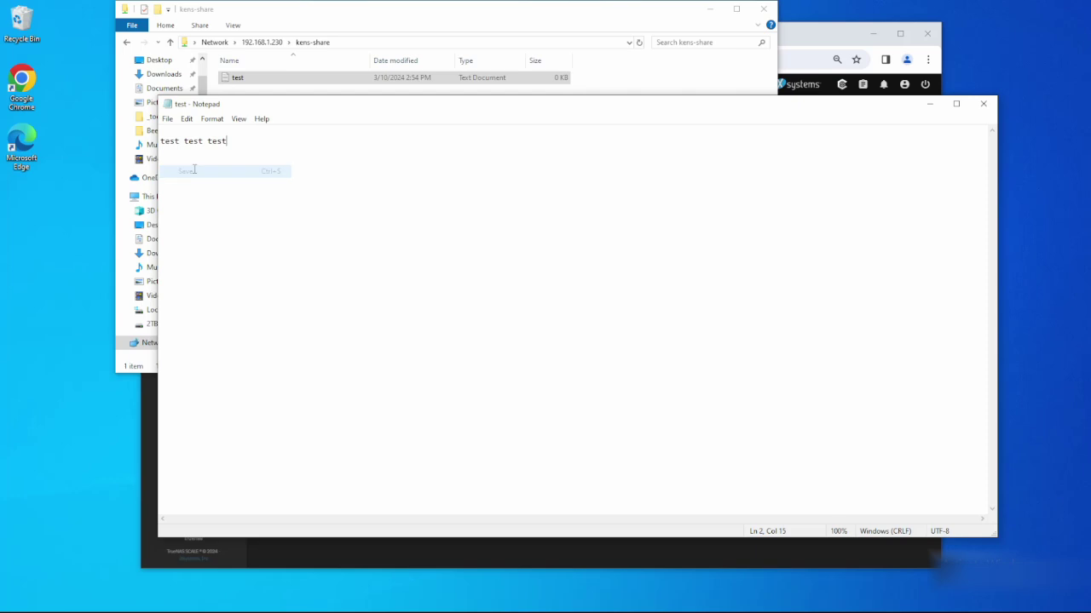
{"action": "left_click", "coordinate": [983, 103]}
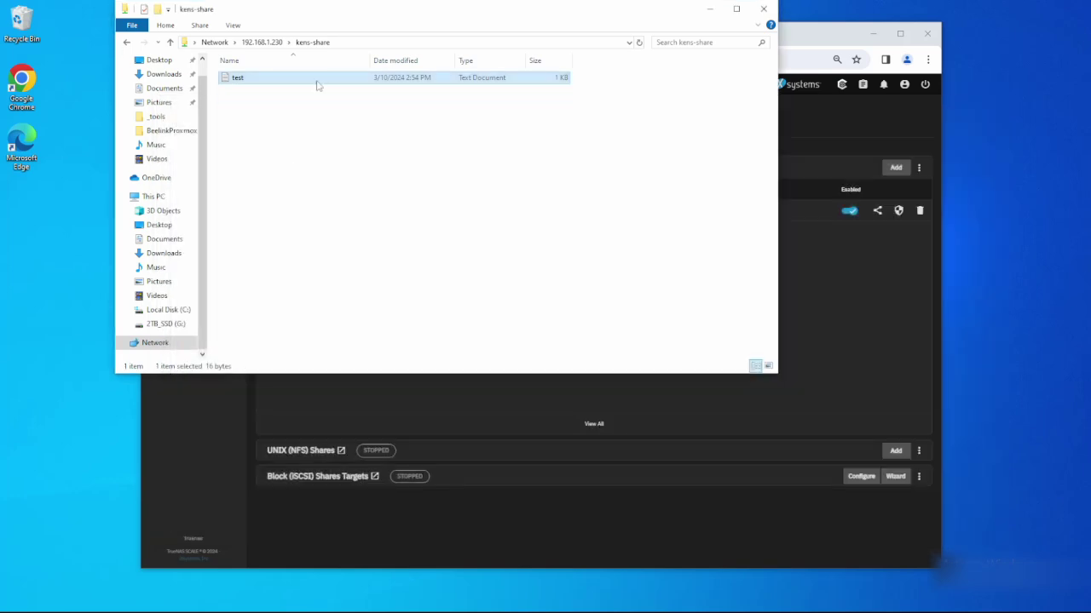
{"action": "double_click", "coordinate": [328, 78]}
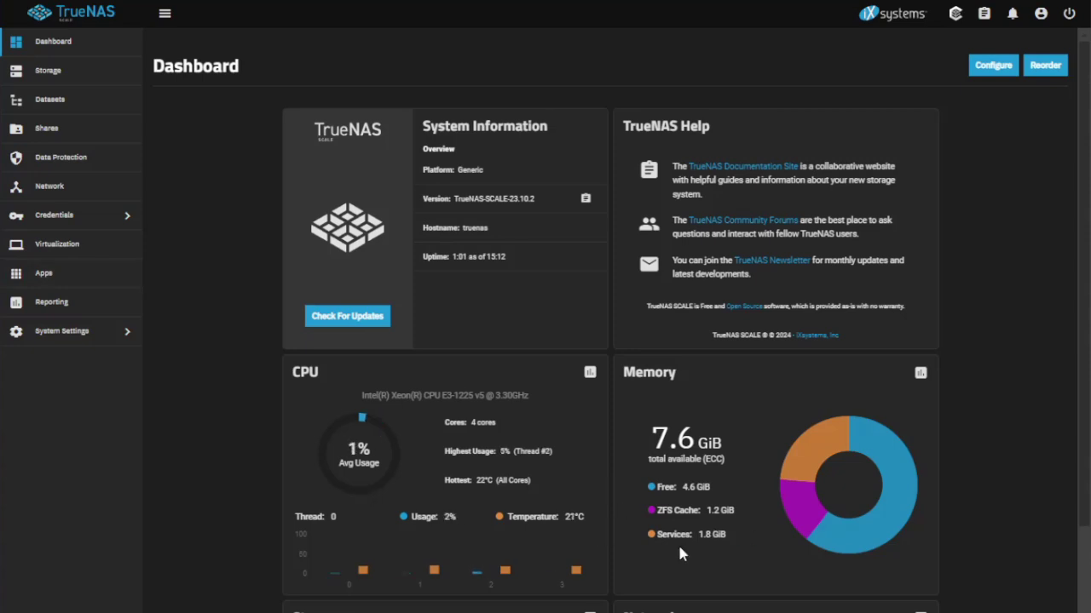
Search the available apps for 'pi-' and open the Pi-Hole app page.
{"action": "left_click", "coordinate": [70, 280]}
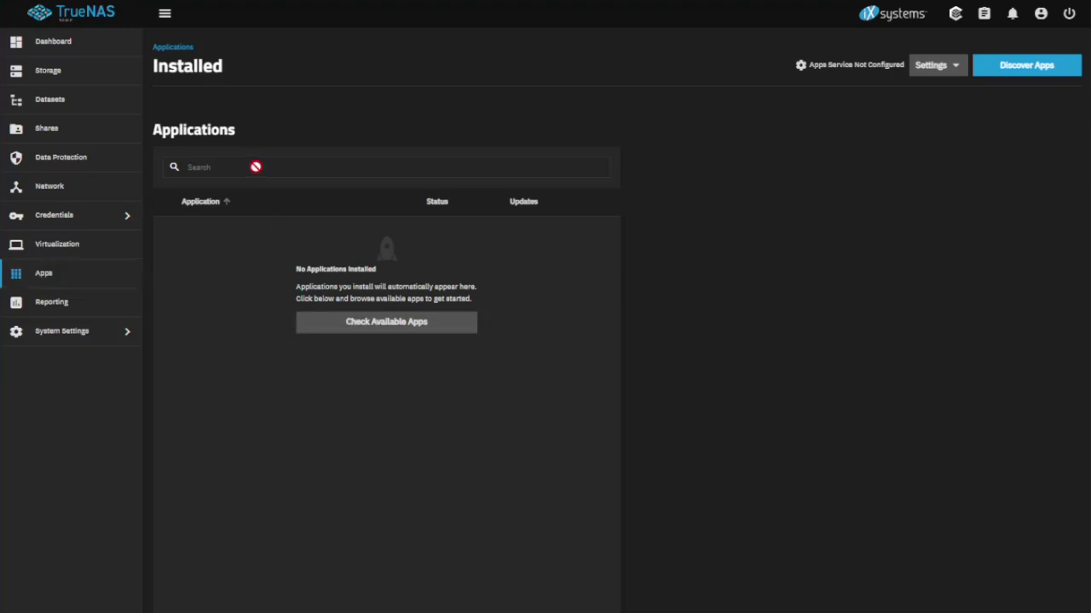
{"action": "left_click", "coordinate": [368, 325]}
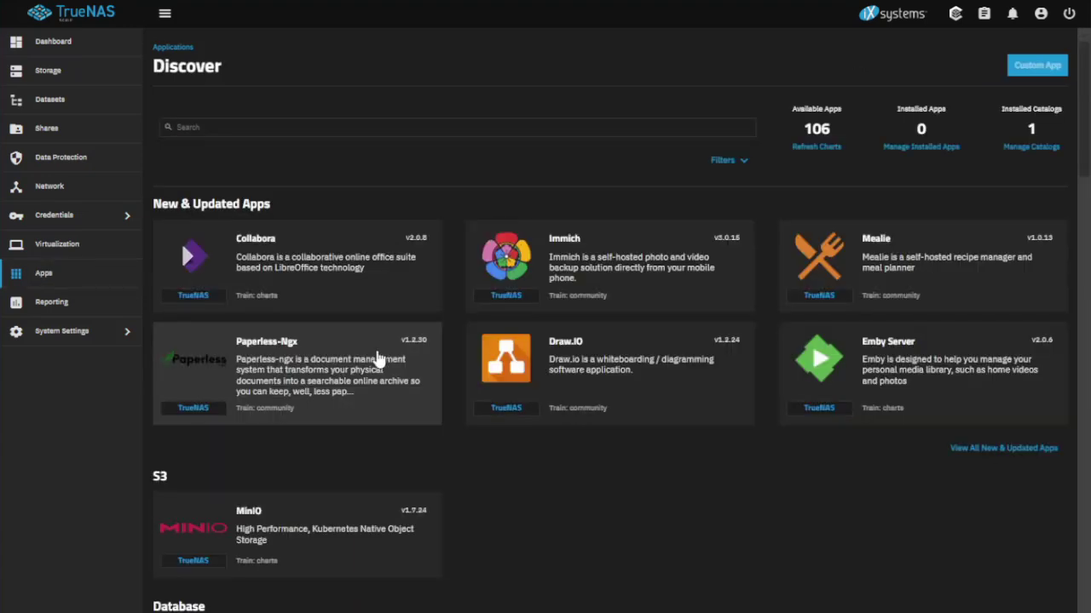
{"action": "left_click", "coordinate": [330, 126]}
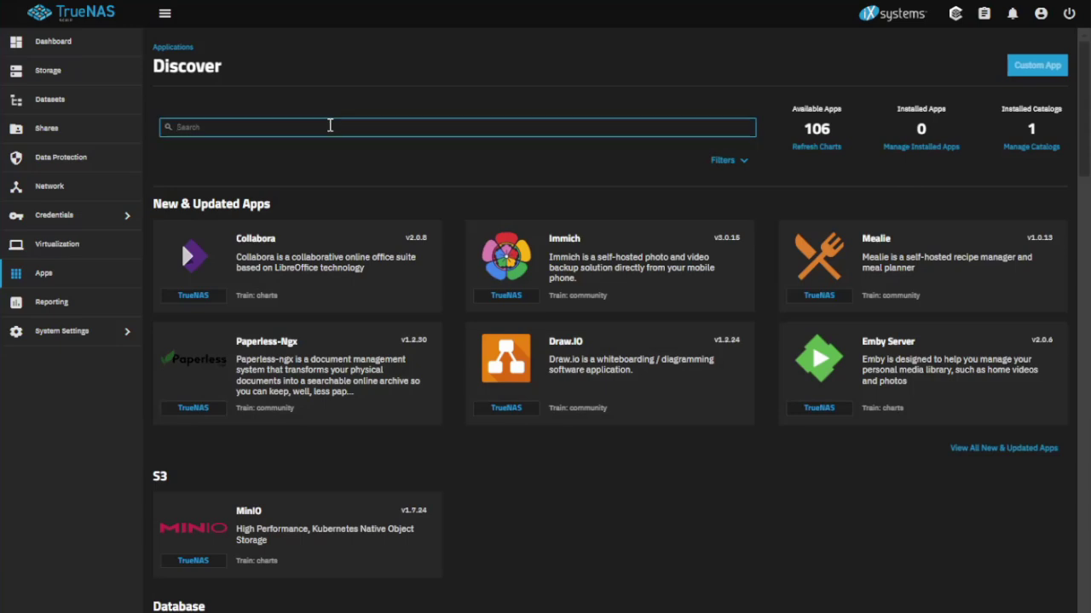
{"action": "type", "text": "pi-"}
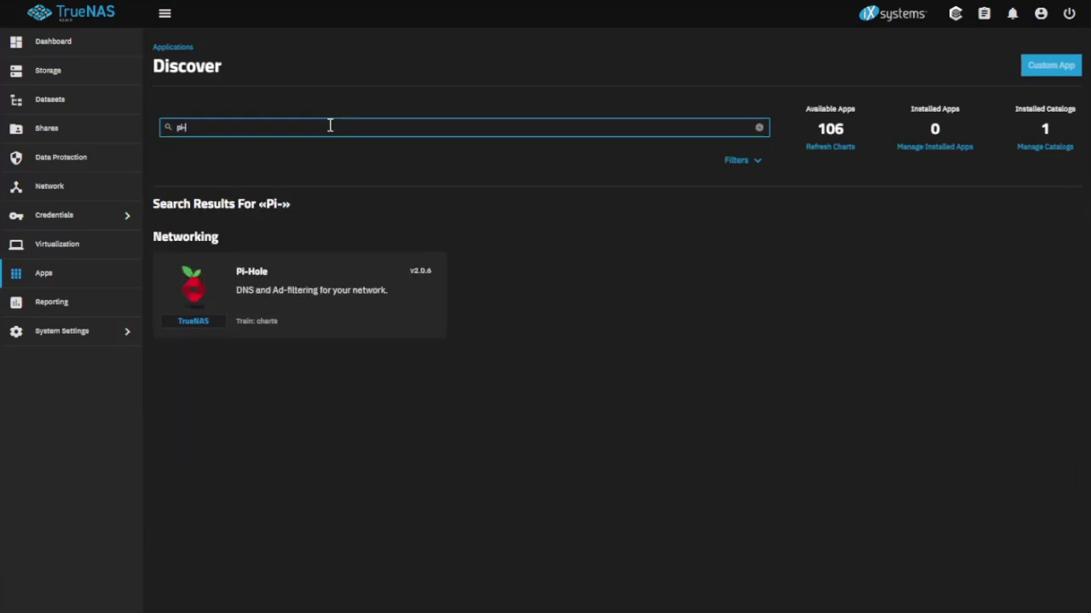
{"action": "left_click", "coordinate": [275, 298]}
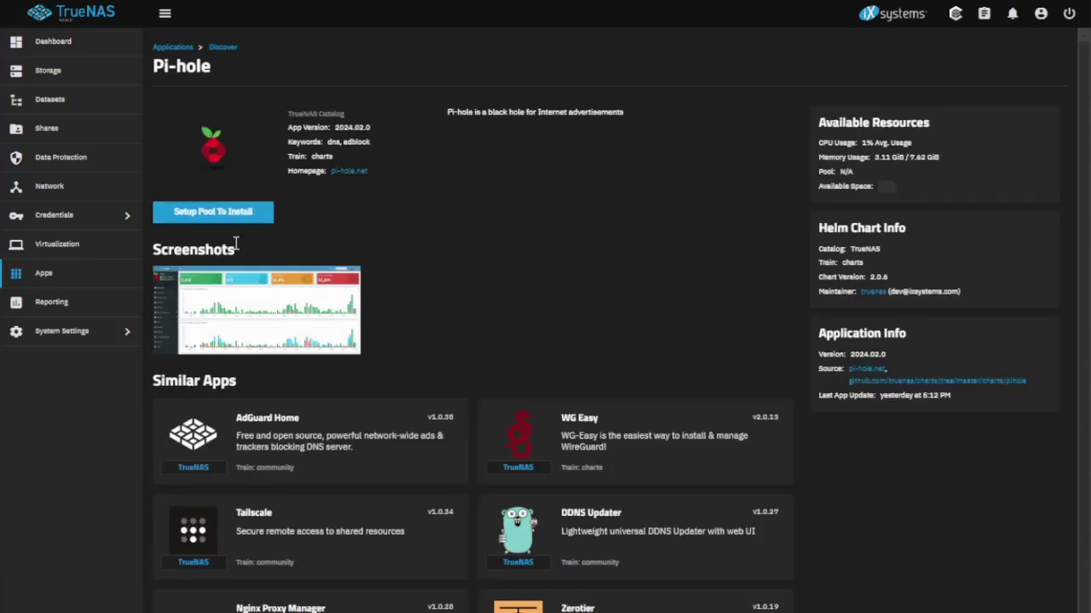
Choose Pool01-T3-R1 as the apps pool and agree to the apps support notice.
{"action": "left_click", "coordinate": [185, 214]}
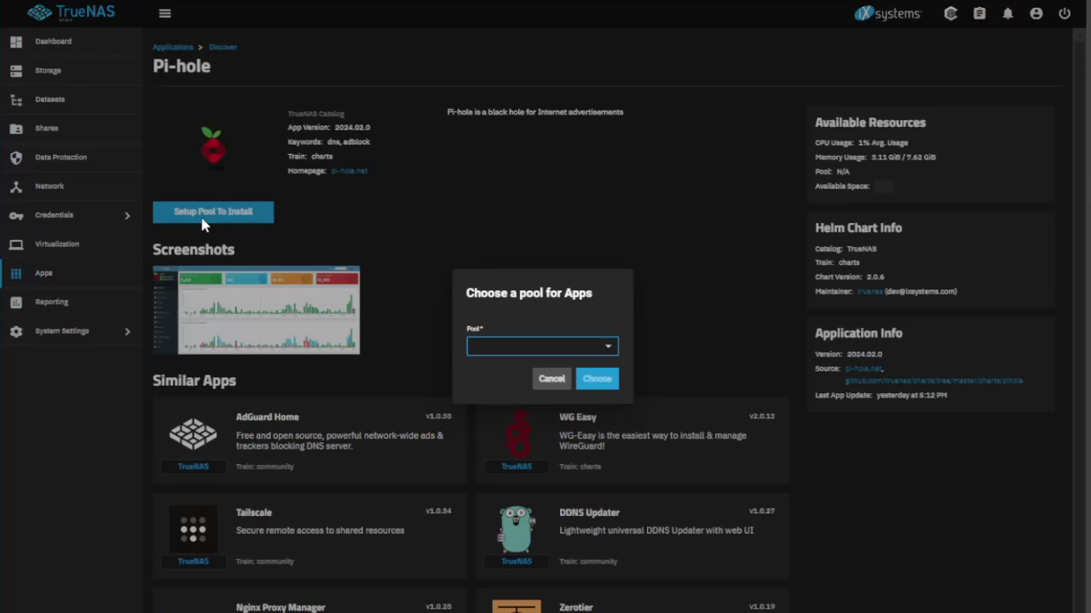
{"action": "left_click", "coordinate": [577, 349]}
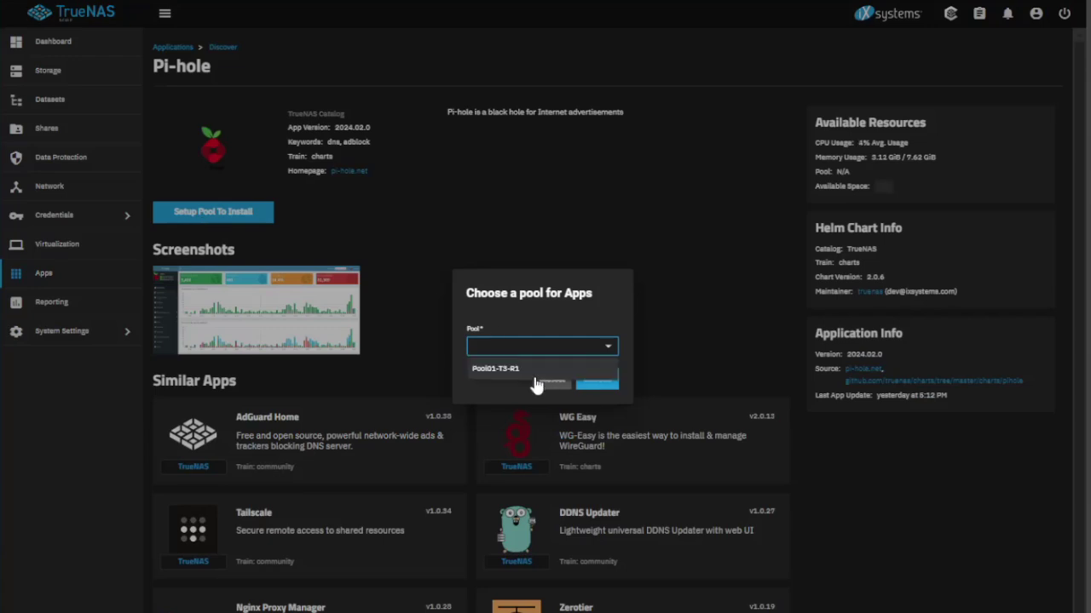
{"action": "left_click", "coordinate": [524, 369]}
{"action": "left_click", "coordinate": [597, 382]}
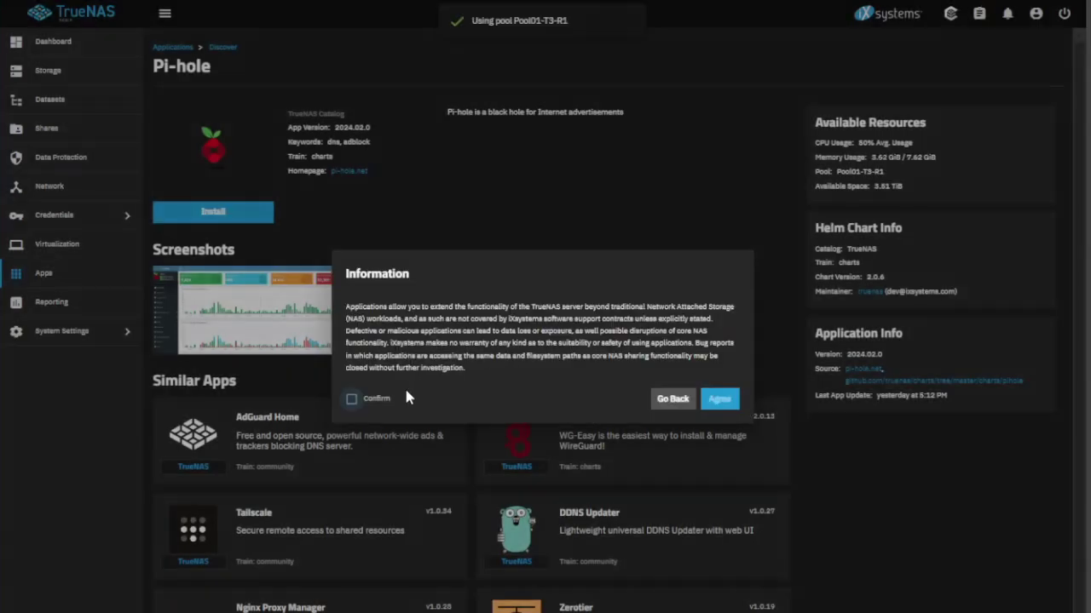
{"action": "left_click", "coordinate": [353, 399]}
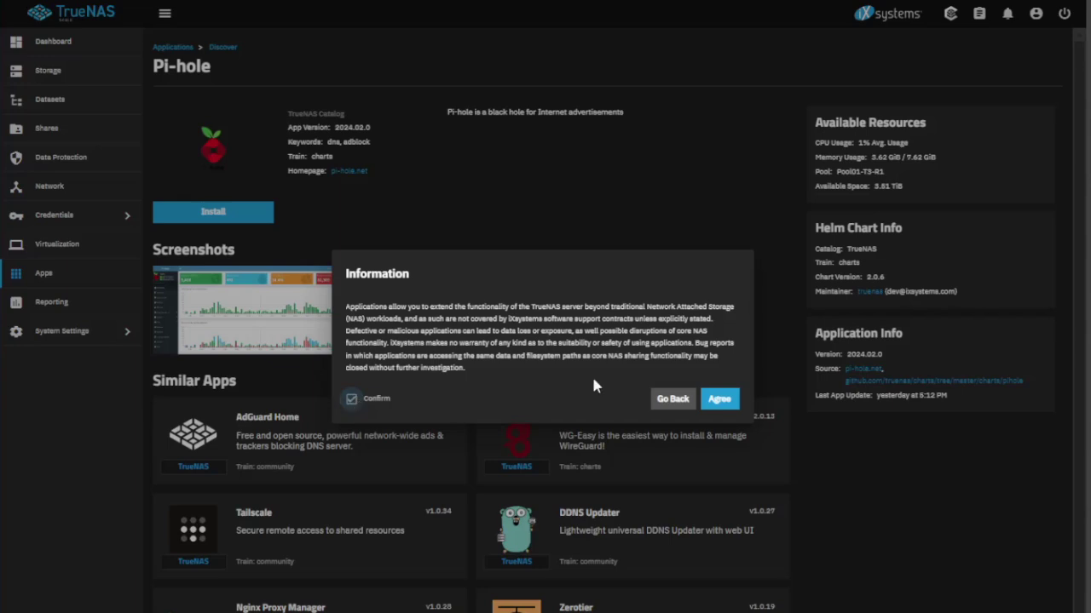
{"action": "left_click", "coordinate": [718, 401]}
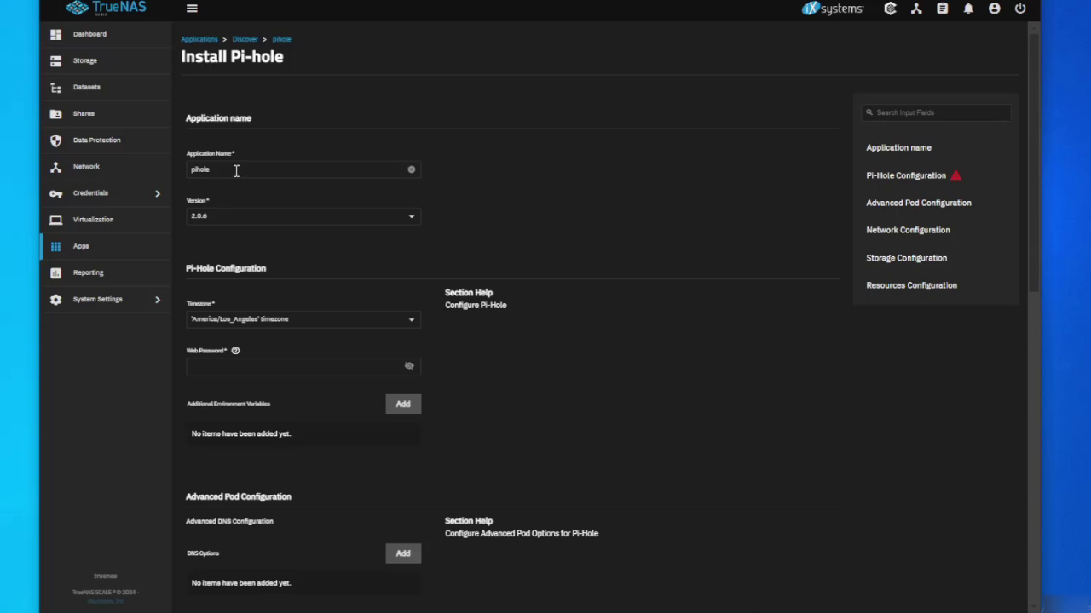
Rename the app to pihole02 and set the Pi-hole web password.
{"action": "left_click", "coordinate": [235, 169]}
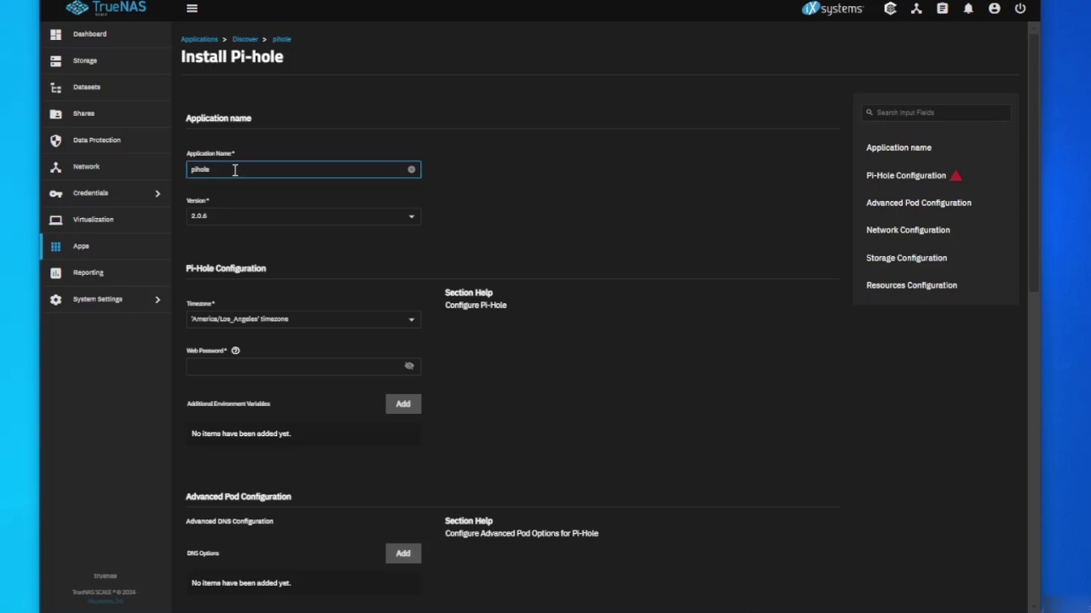
{"action": "type", "text": "02"}
{"action": "left_click", "coordinate": [284, 367]}
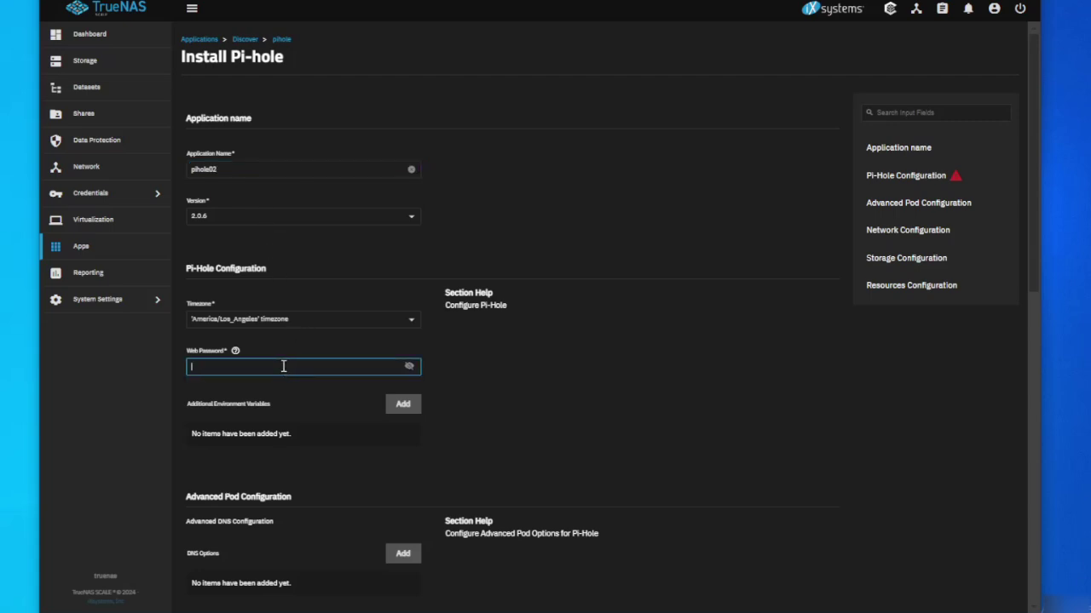
{"action": "type", "text": "pihole1234"}
In Resources Configuration, delete the 8 from the 8Gi memory limit.
{"action": "scroll", "coordinate": [297, 372], "scroll_direction": "down", "scroll_amount": 2}
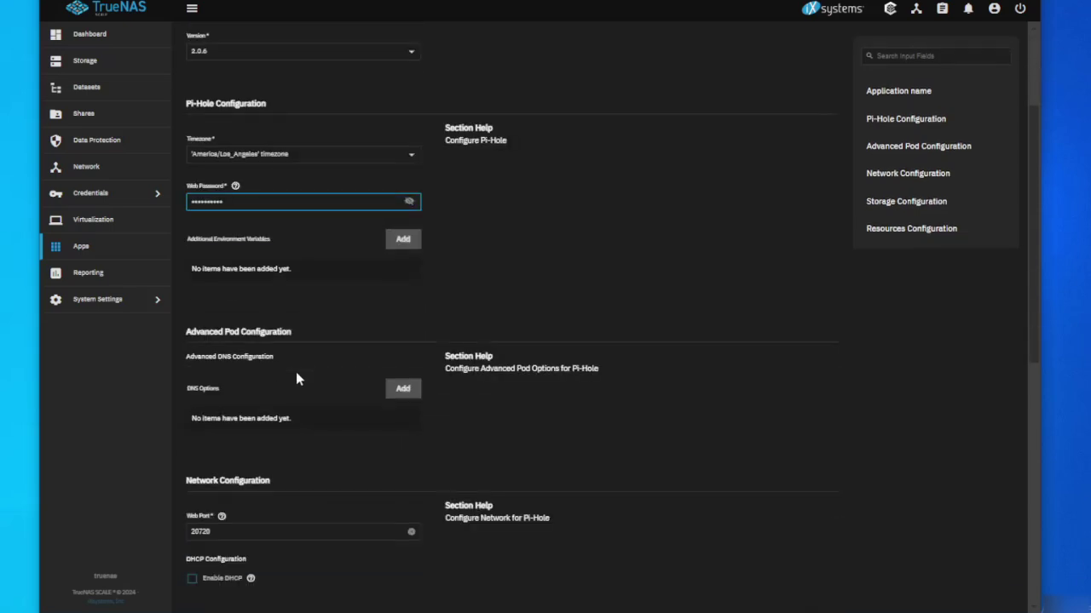
{"action": "scroll", "coordinate": [297, 378], "scroll_direction": "down", "scroll_amount": 3}
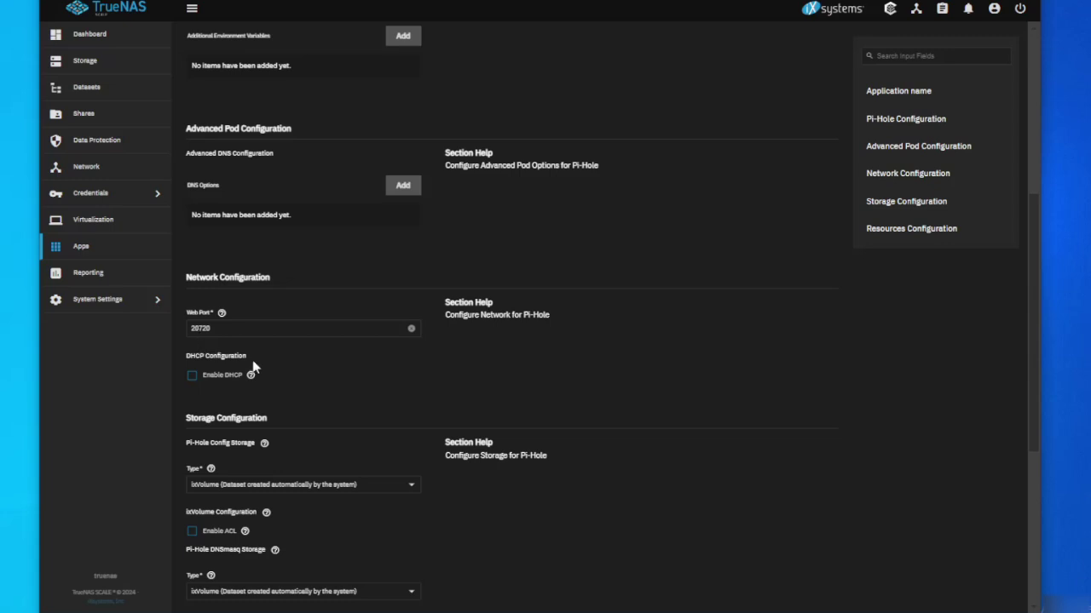
{"action": "scroll", "coordinate": [253, 367], "scroll_direction": "down", "scroll_amount": 3}
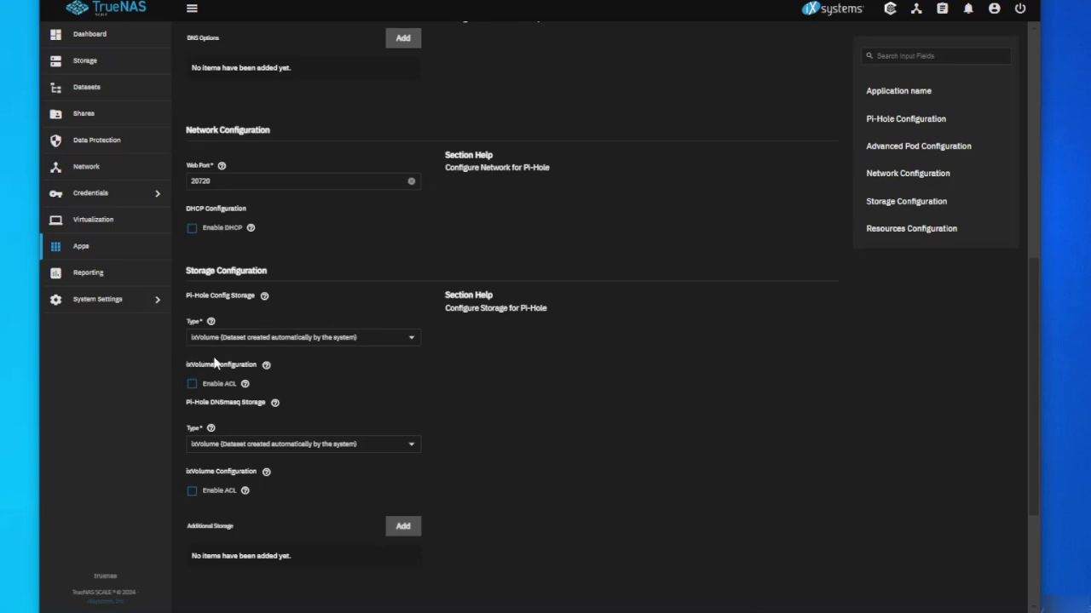
{"action": "scroll", "coordinate": [252, 364], "scroll_direction": "down", "scroll_amount": 2}
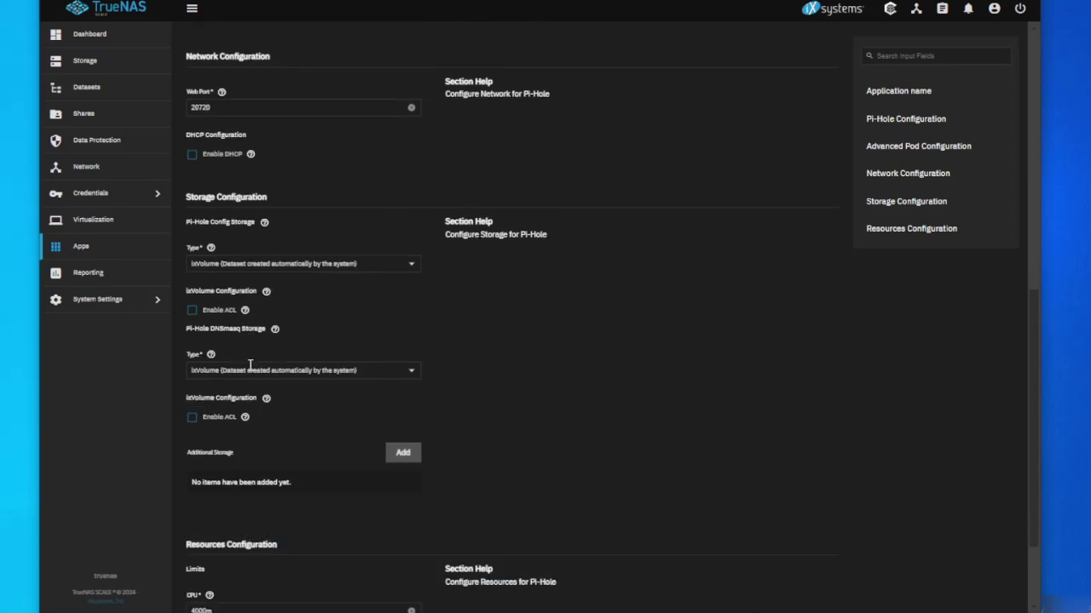
{"action": "scroll", "coordinate": [250, 366], "scroll_direction": "down", "scroll_amount": 3}
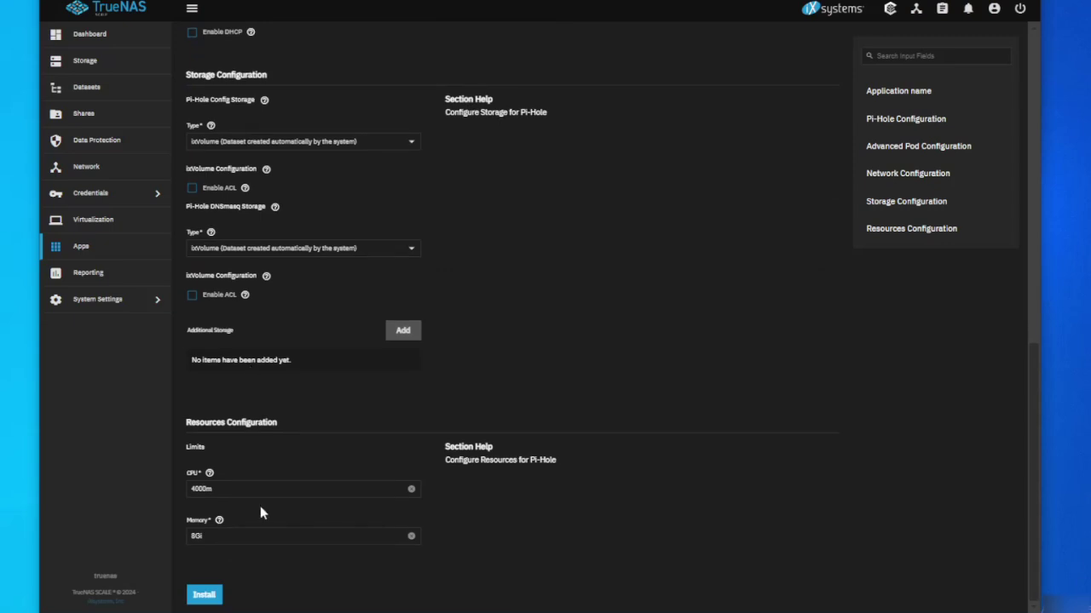
{"action": "left_click", "coordinate": [220, 536]}
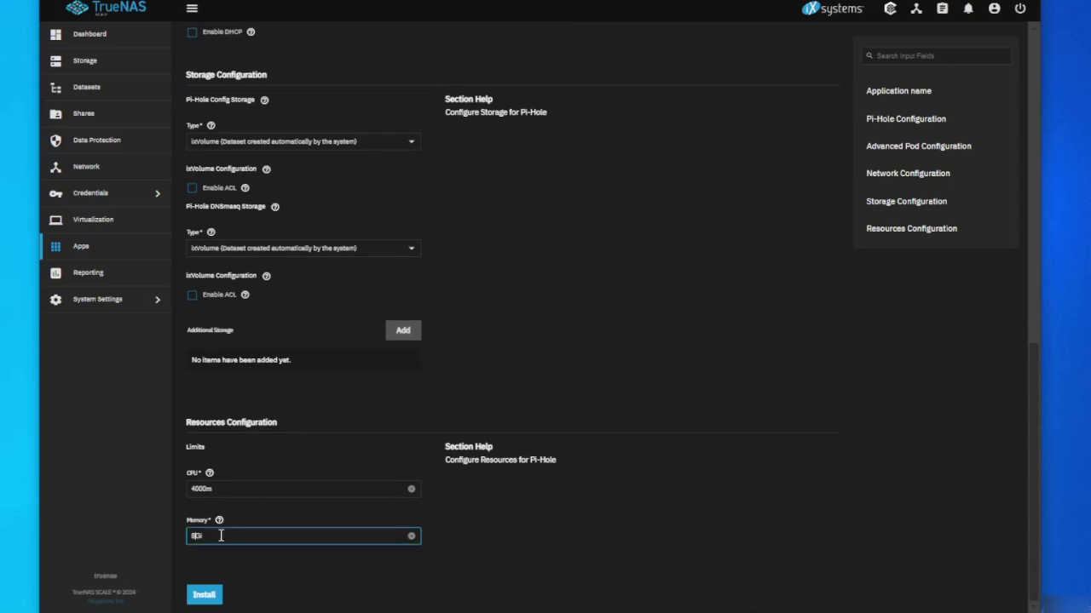
{"action": "key", "text": "BackSpace"}
Install Pi-hole and refresh its deployment events until pihole02 changes from Deploying to Running.
{"action": "type", "text": "1"}
{"action": "left_click", "coordinate": [202, 599]}
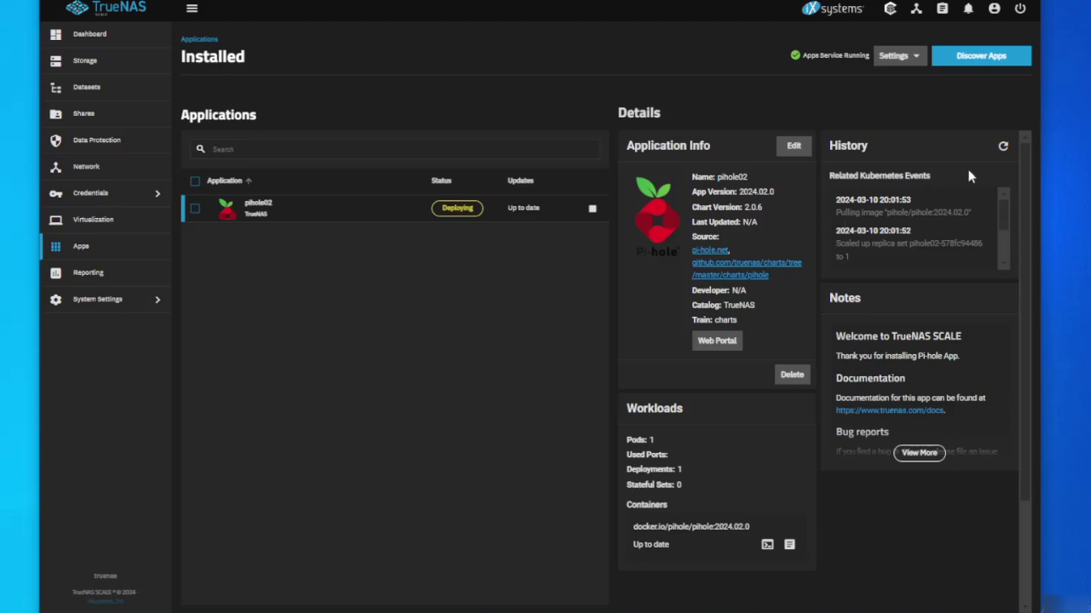
{"action": "left_click", "coordinate": [1003, 146]}
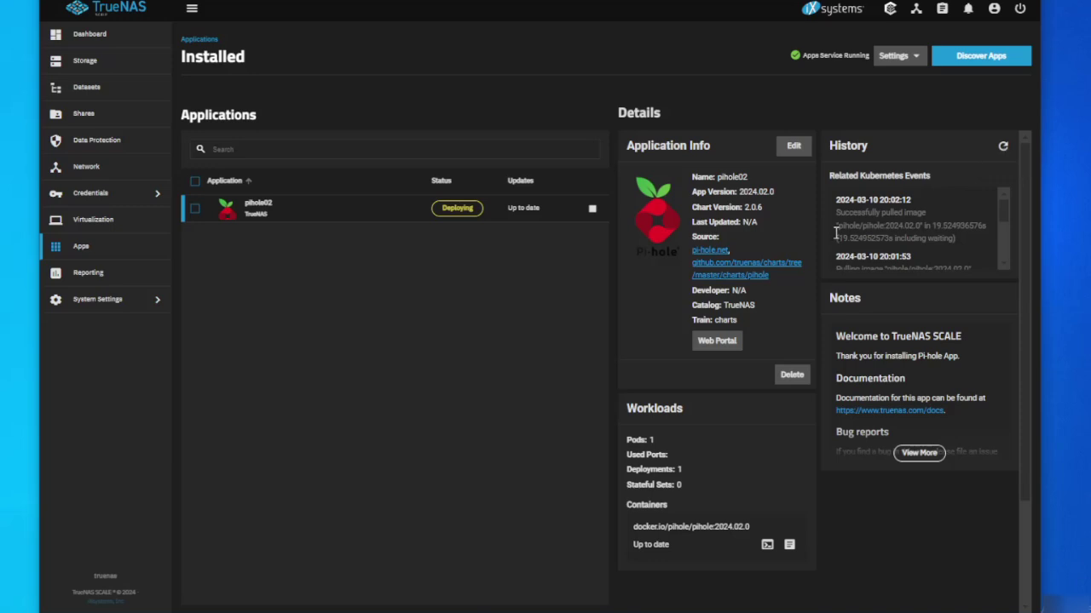
{"action": "left_click", "coordinate": [1003, 148]}
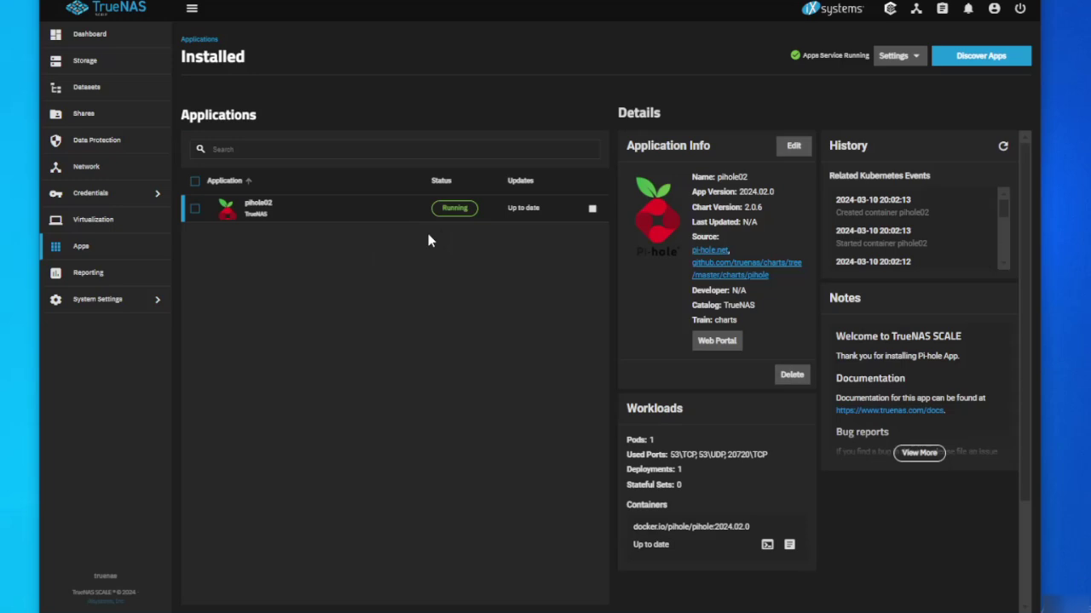
Open pihole02's Web Portal and log in to the Pi-hole admin dashboard with the admin password.
{"action": "left_click", "coordinate": [692, 340]}
{"action": "type", "text": "pas"}
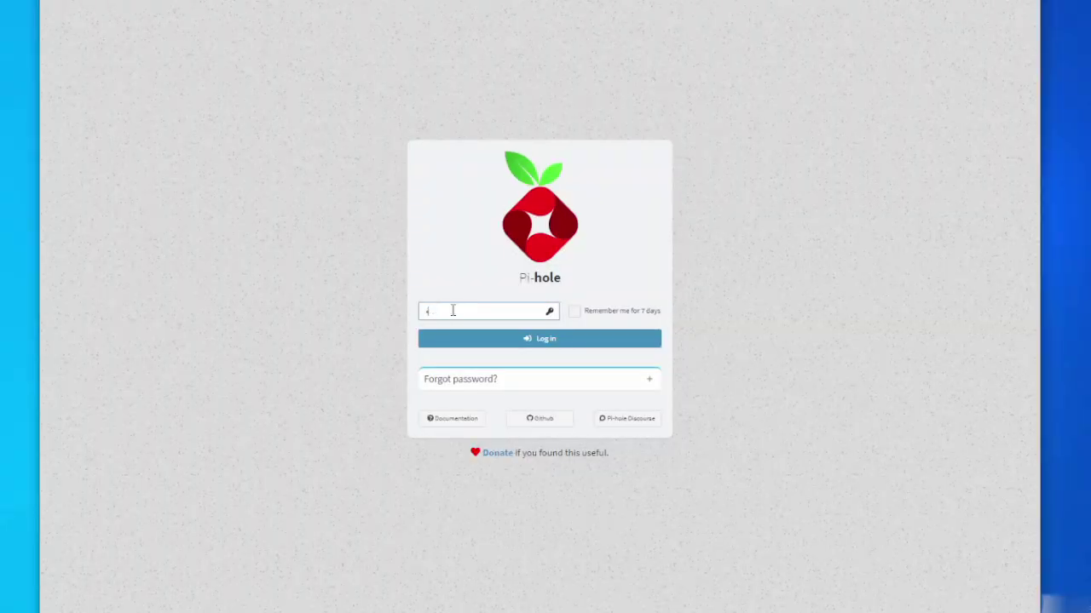
{"action": "type", "text": "sword"}
{"action": "key", "text": "Return"}
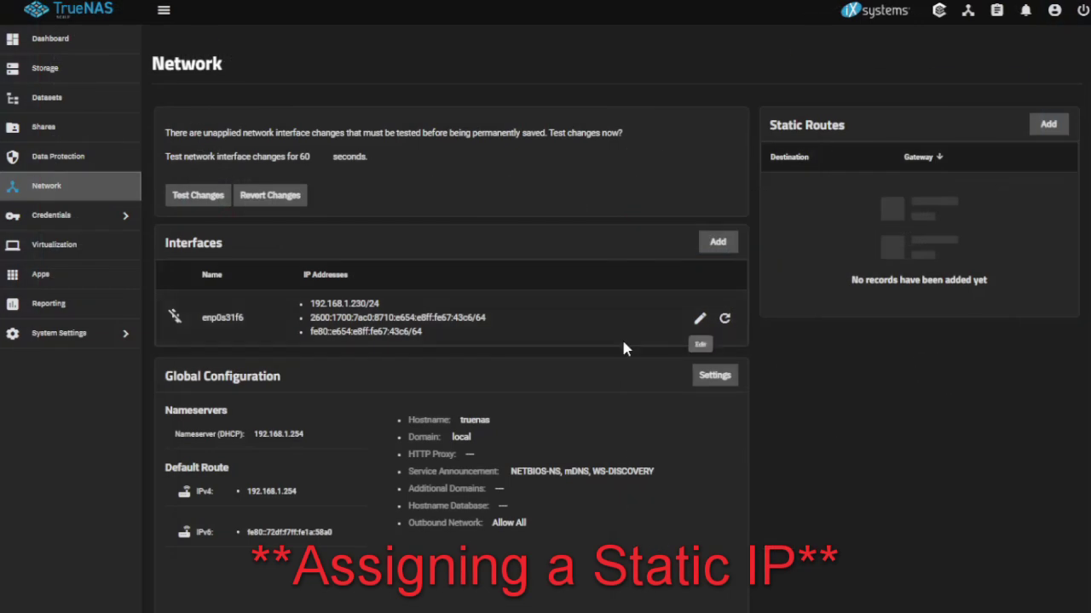
Turn off DHCP on enp0s31f6 and save a static alias of 192.168.1.230/24.
{"action": "left_click", "coordinate": [700, 320]}
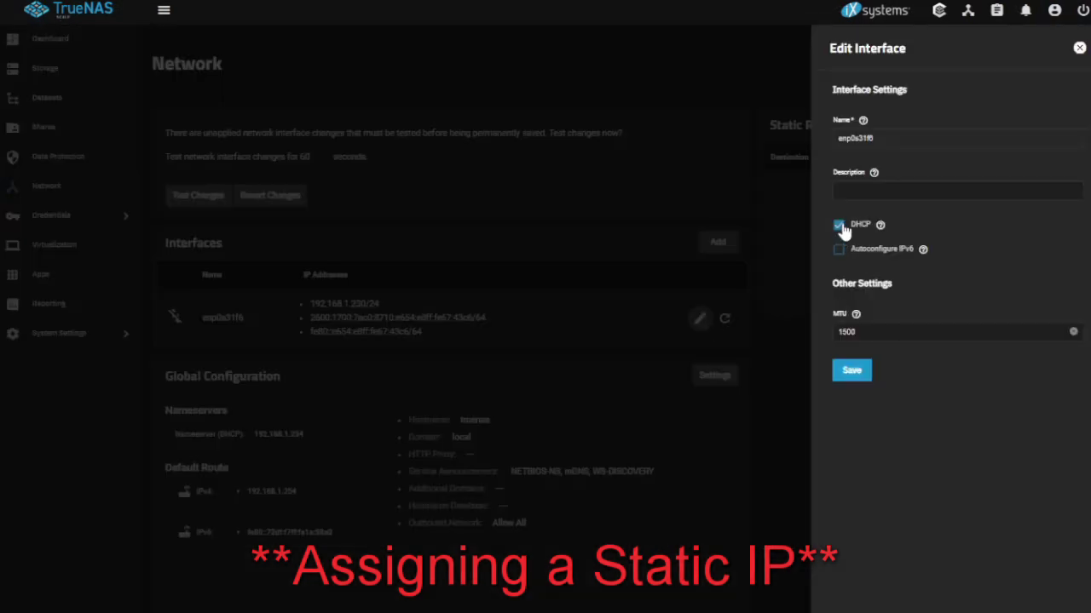
{"action": "left_click", "coordinate": [840, 226]}
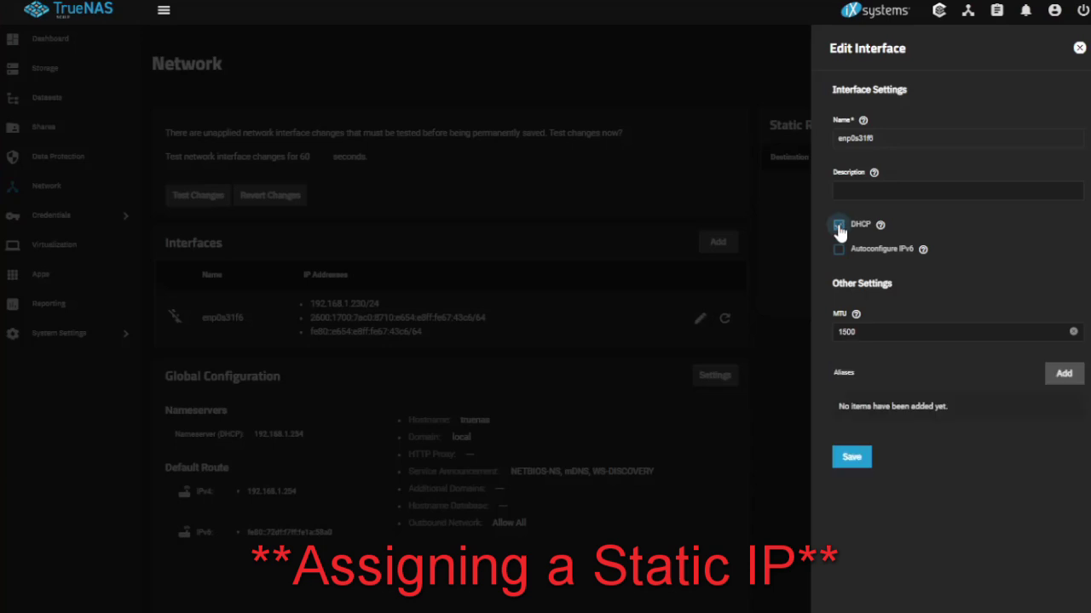
{"action": "left_click", "coordinate": [1061, 377]}
{"action": "left_click", "coordinate": [908, 427]}
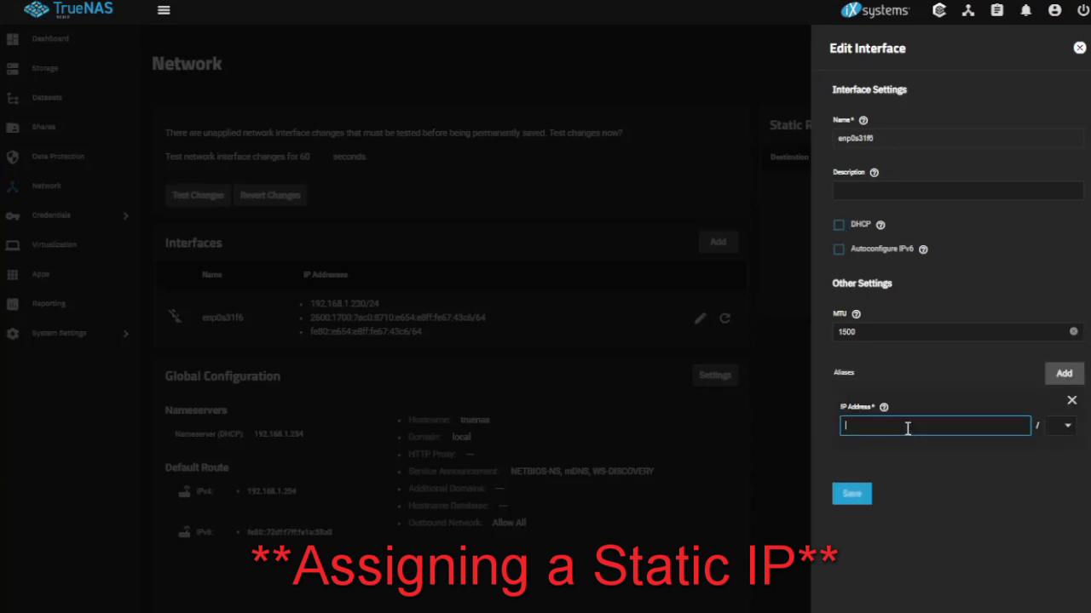
{"action": "type", "text": "192"}
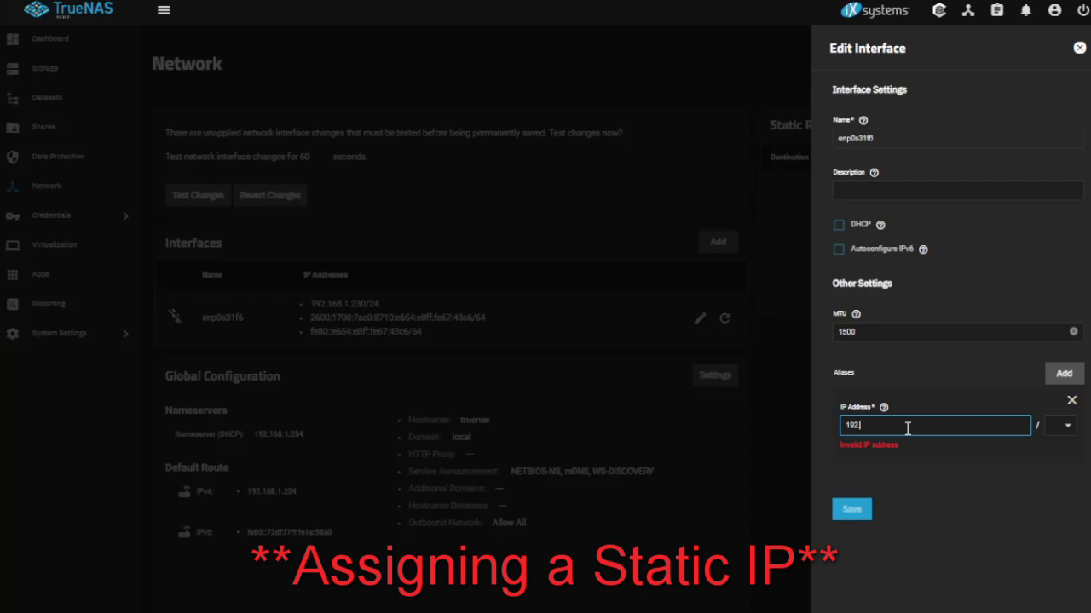
{"action": "type", "text": ".168.1.230"}
{"action": "left_click", "coordinate": [1075, 431]}
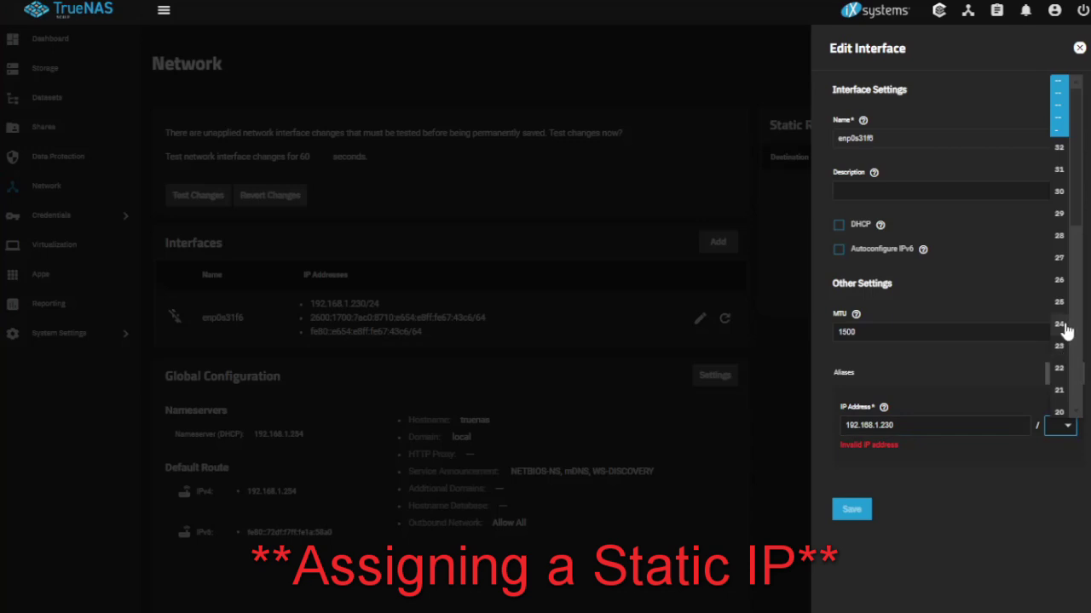
{"action": "left_click", "coordinate": [1060, 324]}
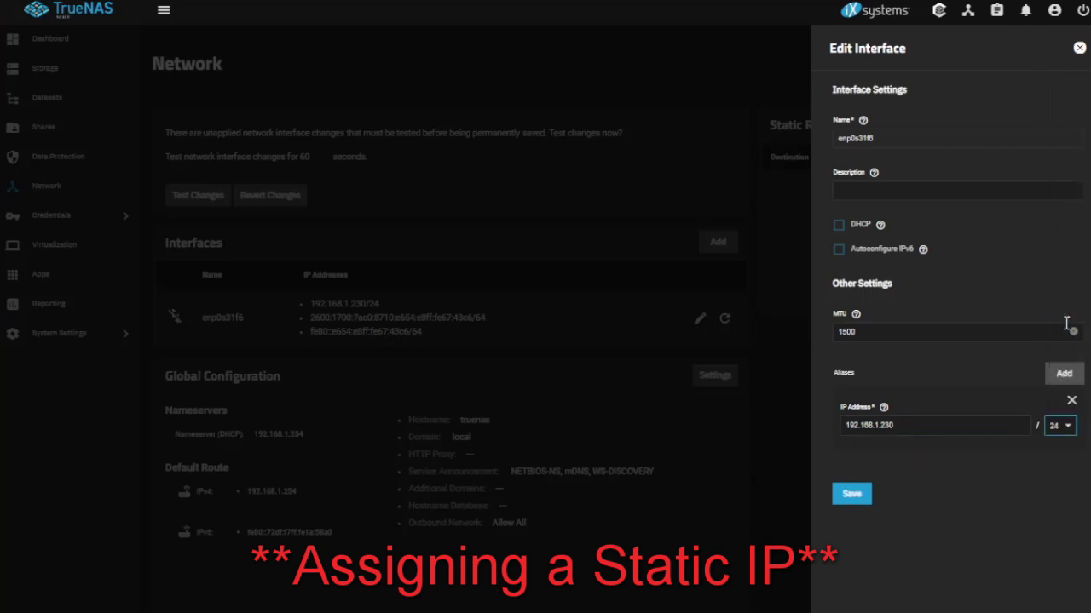
{"action": "left_click", "coordinate": [853, 497]}
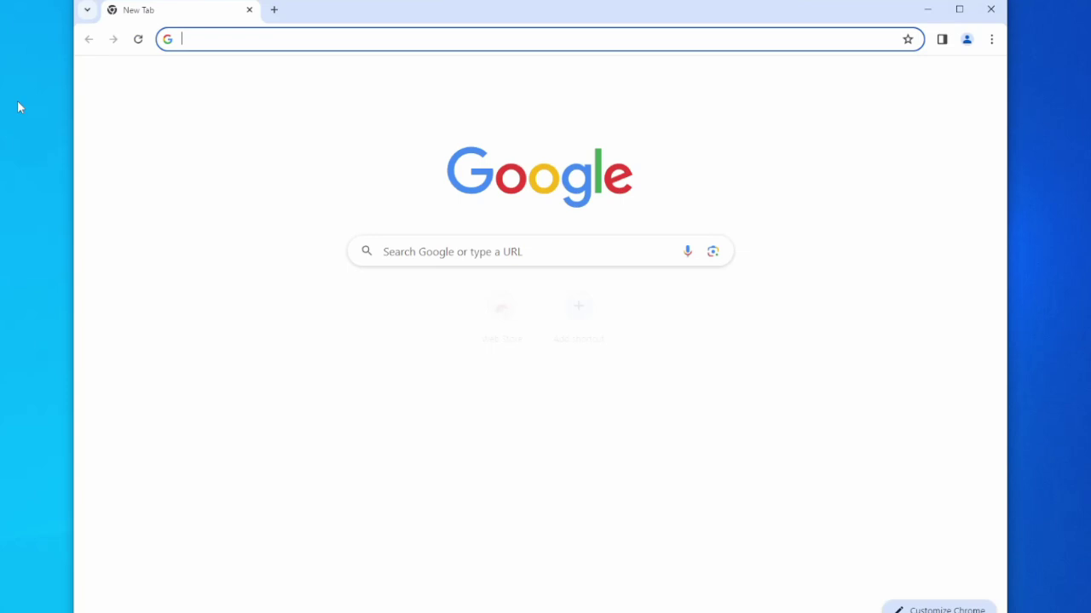
Browse to 192.168.1.230 in Chrome to load the TrueNAS dashboard.
{"action": "left_click", "coordinate": [311, 44]}
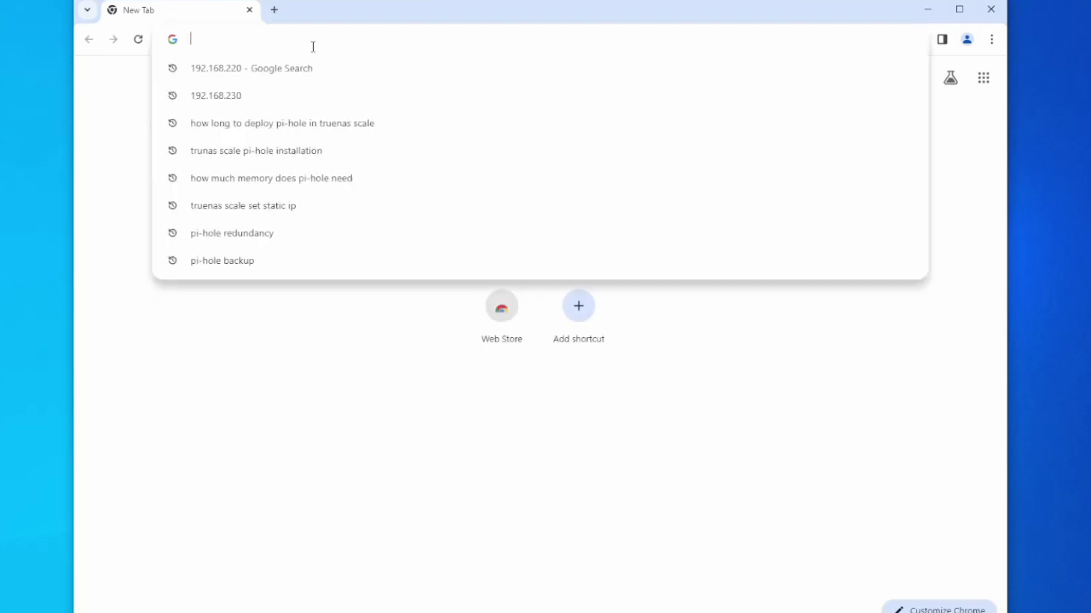
{"action": "type", "text": "192.168.1.23"}
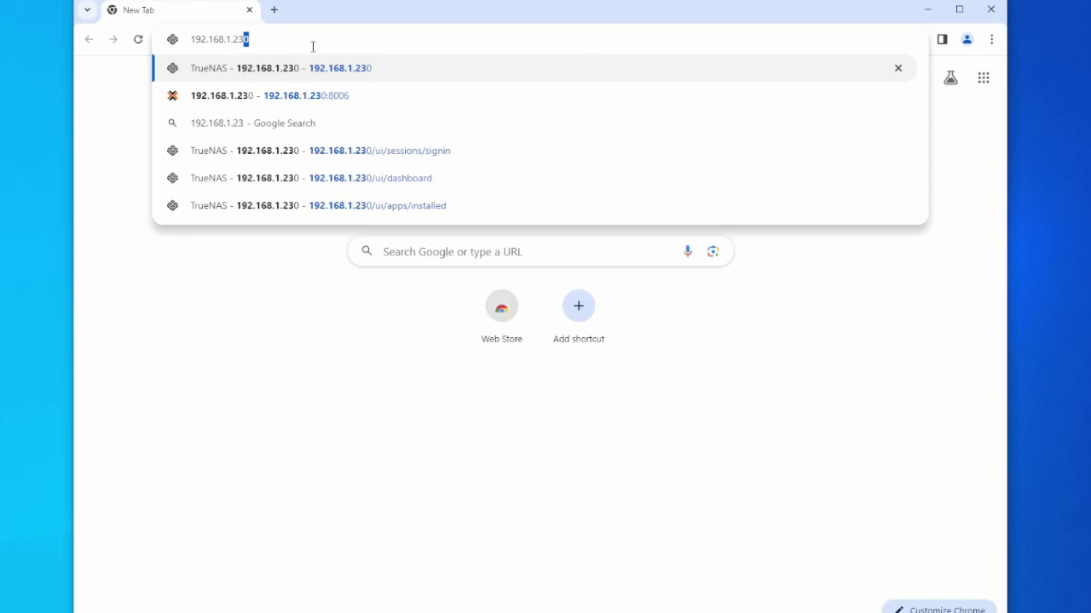
{"action": "key", "text": "Return"}
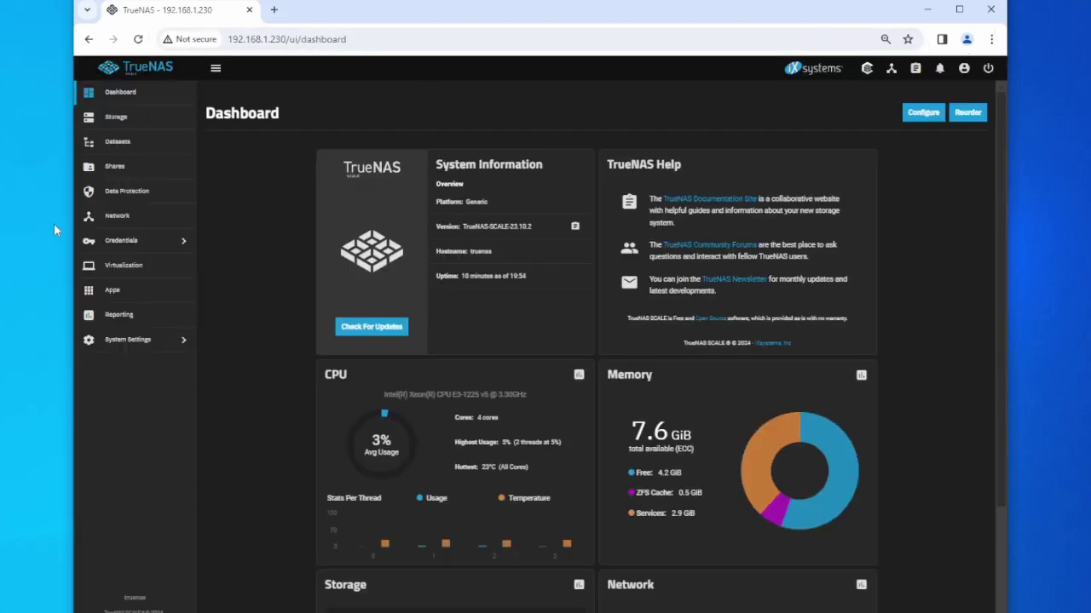
Open the Network page and review enp0s31f6's settings showing 192.168.1.230/24.
{"action": "left_click", "coordinate": [117, 216]}
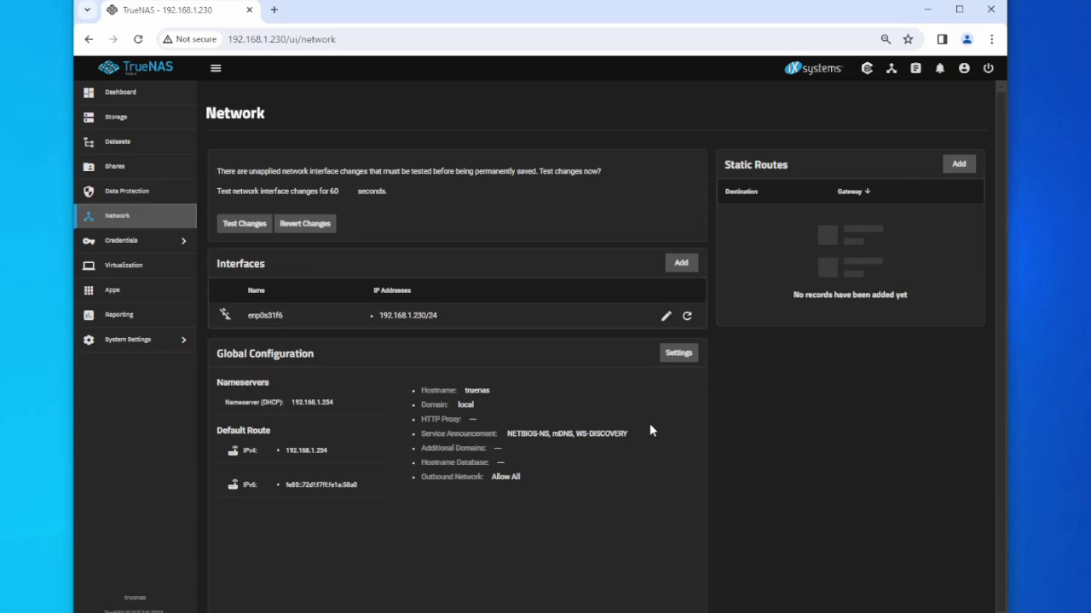
{"action": "left_click", "coordinate": [666, 316]}
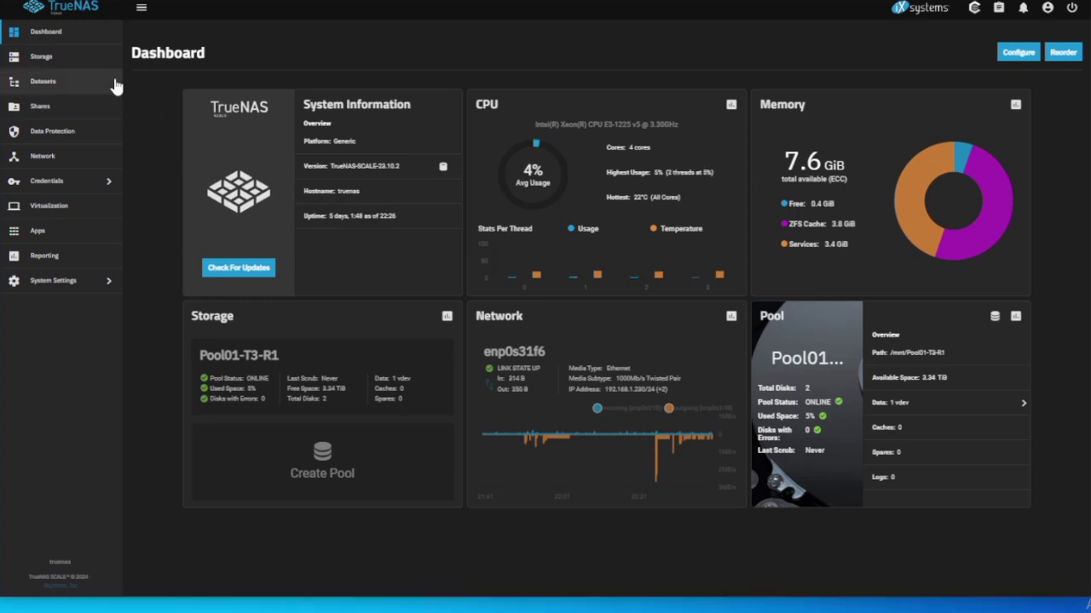
Check Pool01-T3-R1 on the Storage Dashboard, then view the Data Protection scrub and S.M.A.R.T. tasks.
{"action": "left_click", "coordinate": [41, 57]}
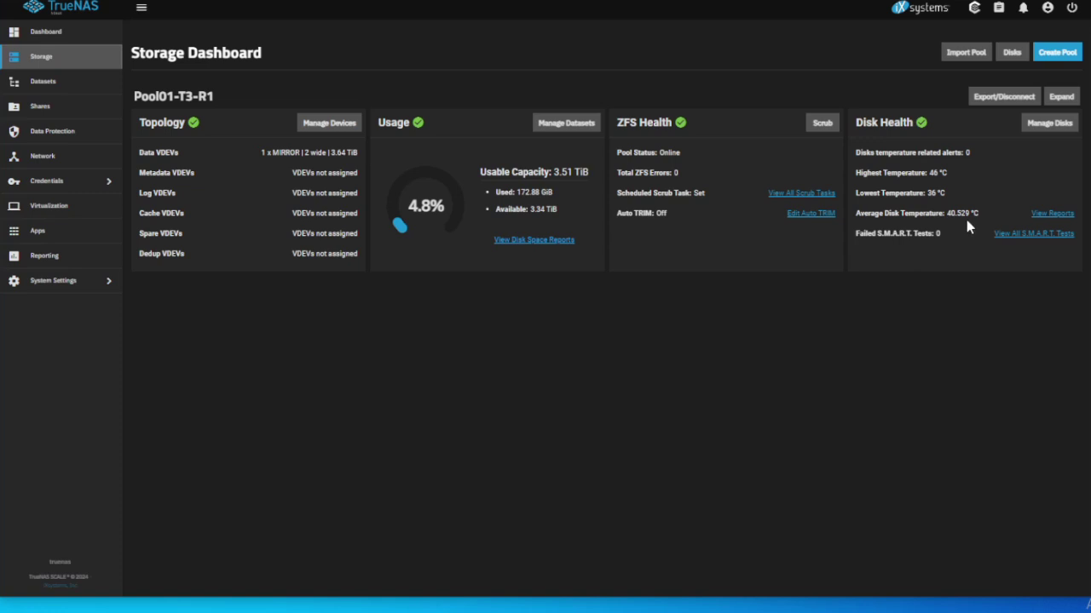
{"action": "left_click", "coordinate": [68, 139]}
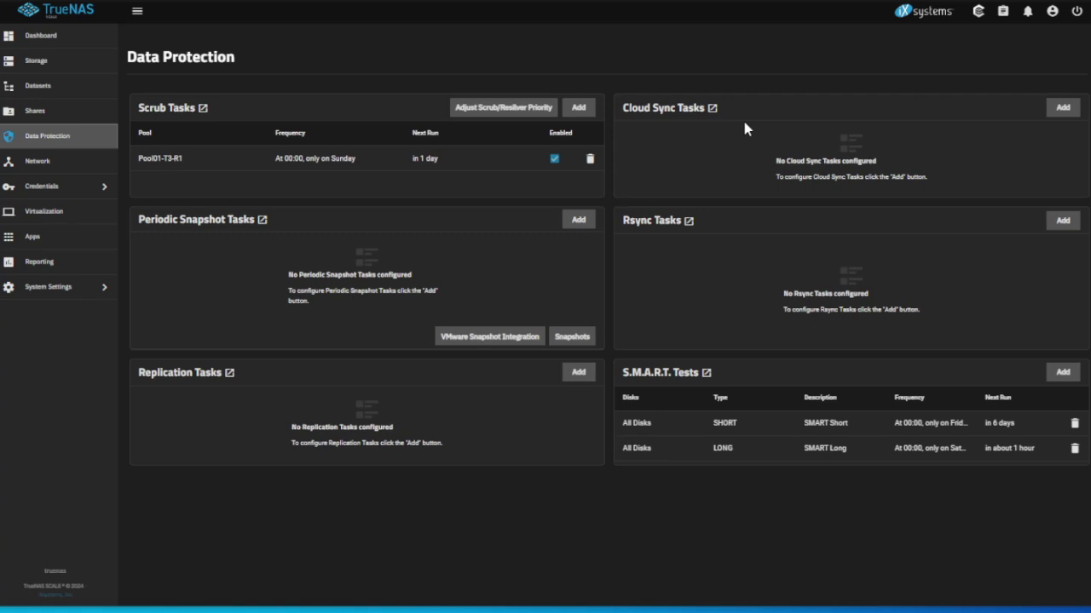
Confirm pihole02 is running under Apps, then bring up the CPU usage and temperature reports.
{"action": "left_click", "coordinate": [59, 241]}
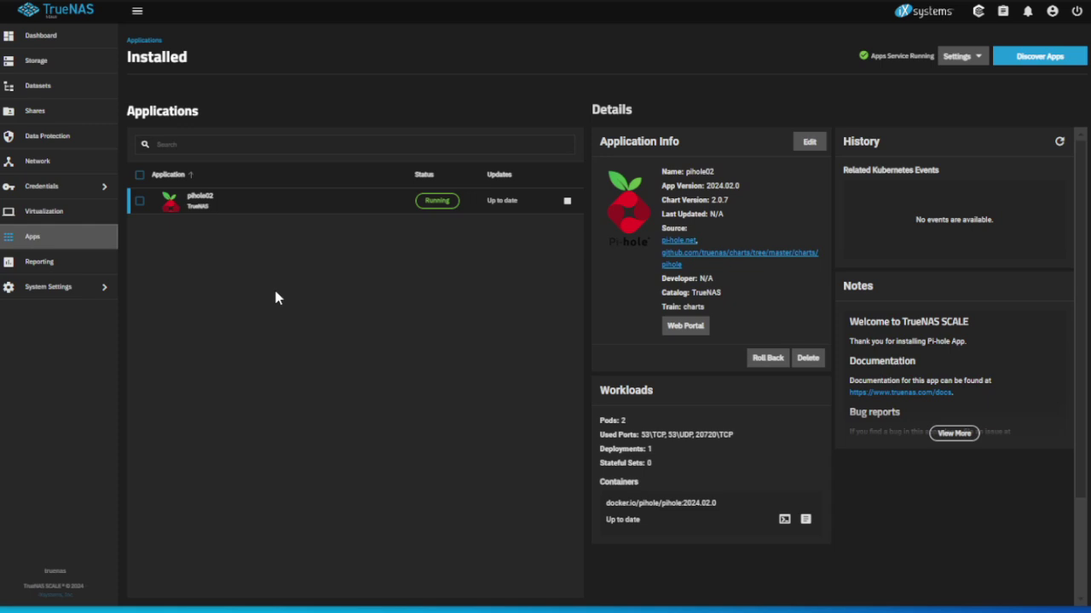
{"action": "left_click", "coordinate": [62, 272]}
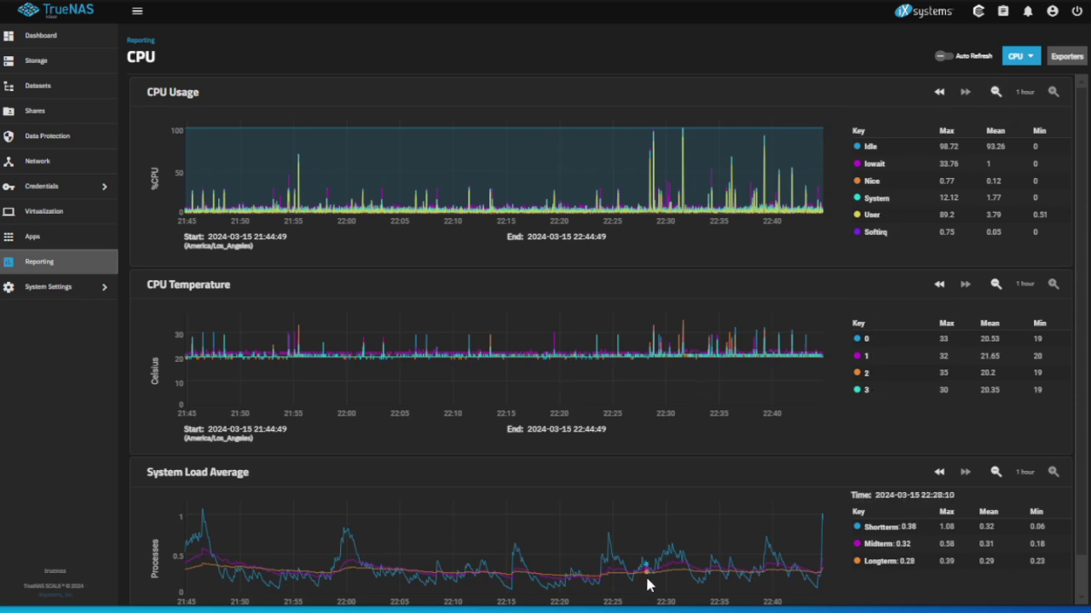
Switch the report category to Disk and scroll down to the sda, sdb and sdc temperature charts.
{"action": "left_click", "coordinate": [1018, 55]}
{"action": "left_click", "coordinate": [1027, 89]}
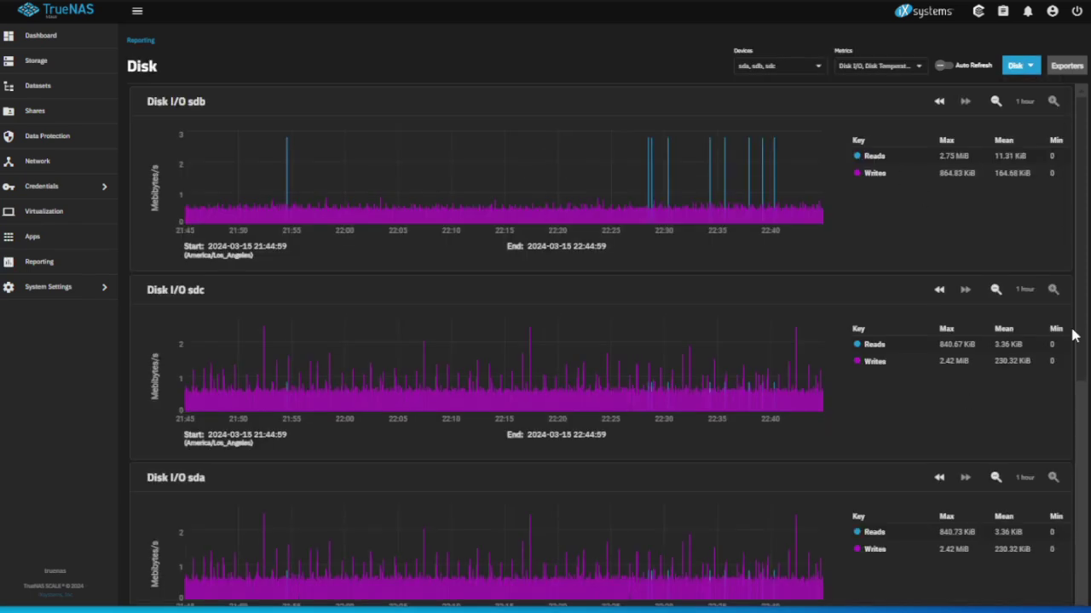
{"action": "left_click_drag", "start_coordinate": [1072, 336], "coordinate": [1064, 567]}
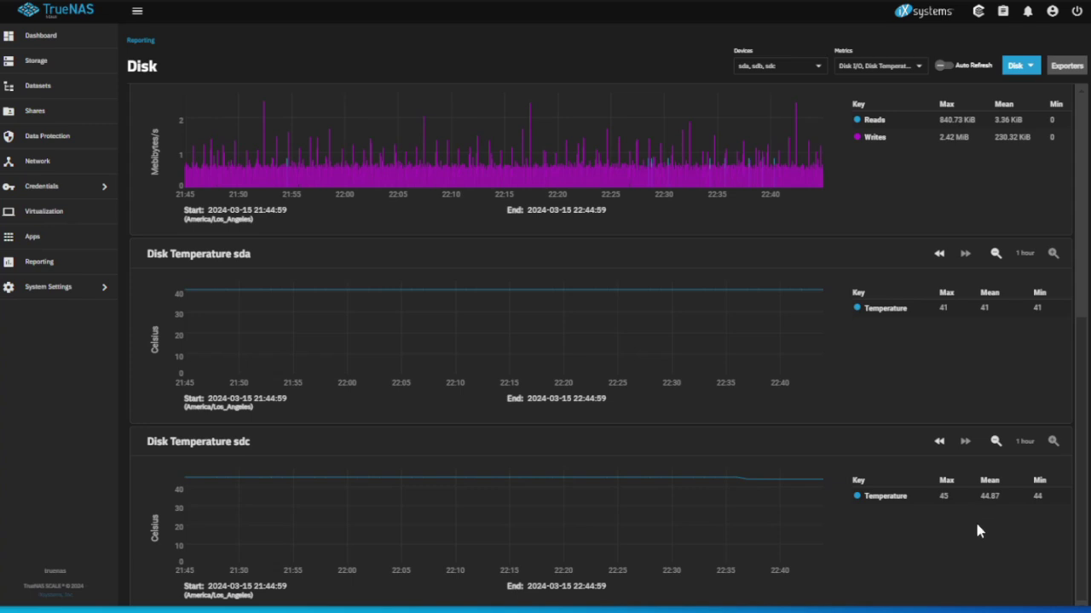
{"action": "left_click", "coordinate": [965, 442]}
Switch the report category from Disk to Memory to chart physical memory usage.
{"action": "left_click", "coordinate": [1032, 68]}
{"action": "left_click", "coordinate": [1035, 131]}
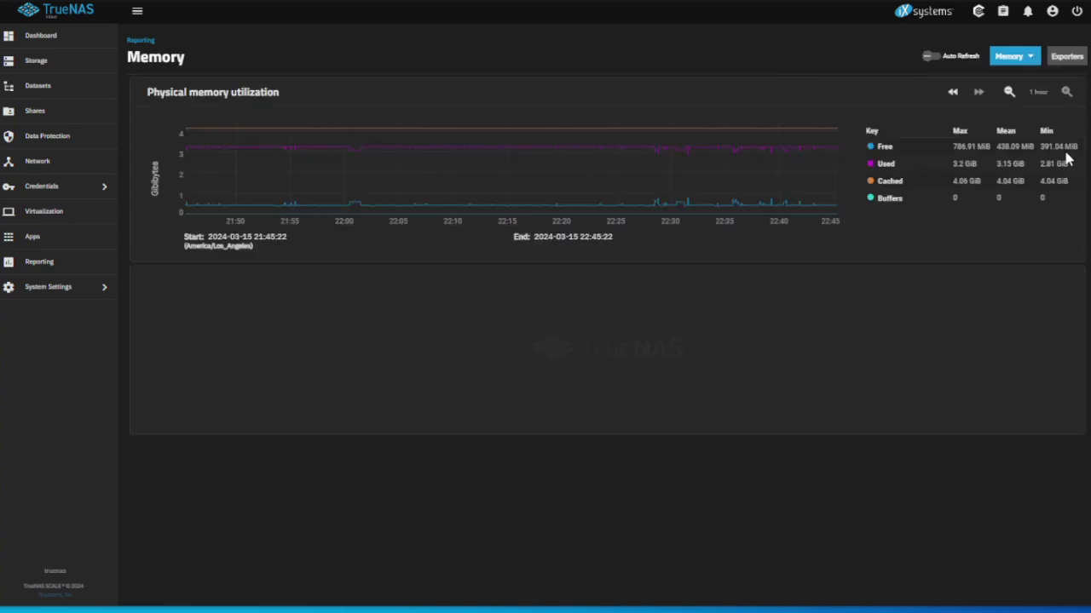